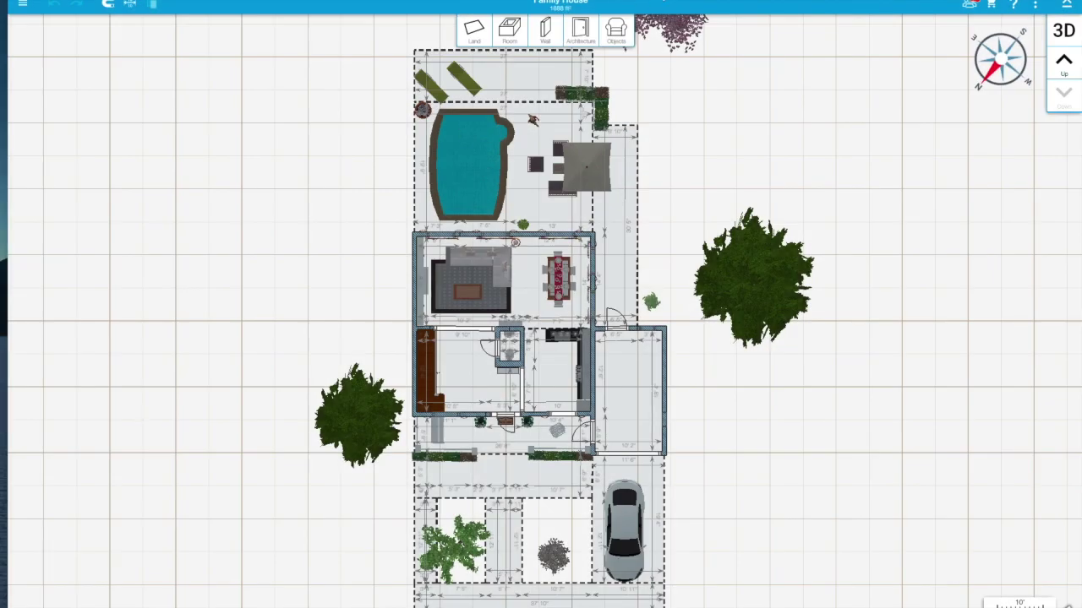
Switch the Family House floor plan to 3D and view the whole house from above on different sides
left_click(1034, 5)
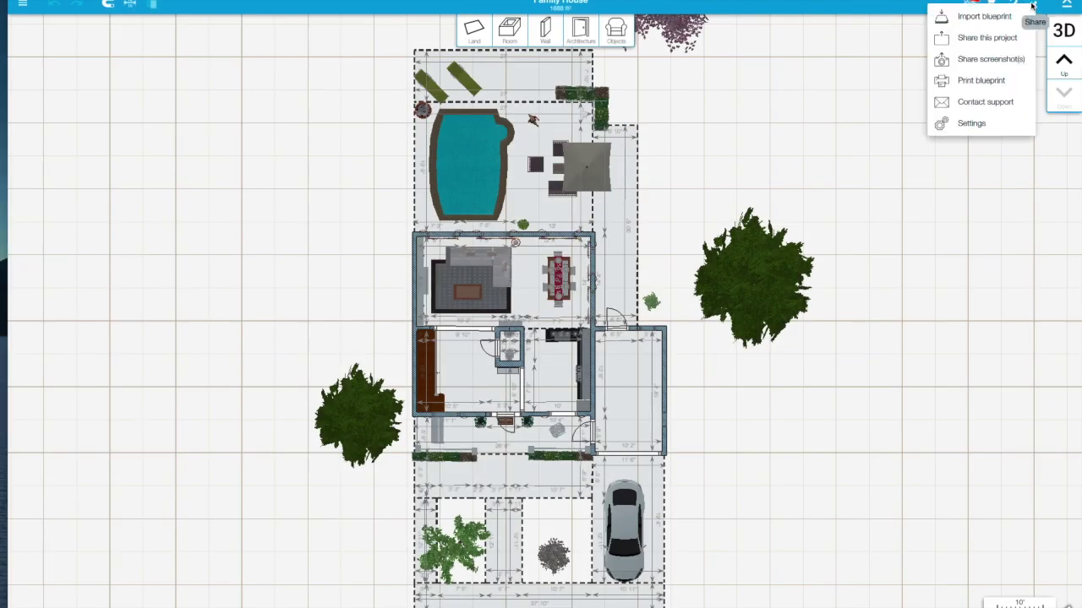
left_click(1062, 30)
left_click(1063, 61)
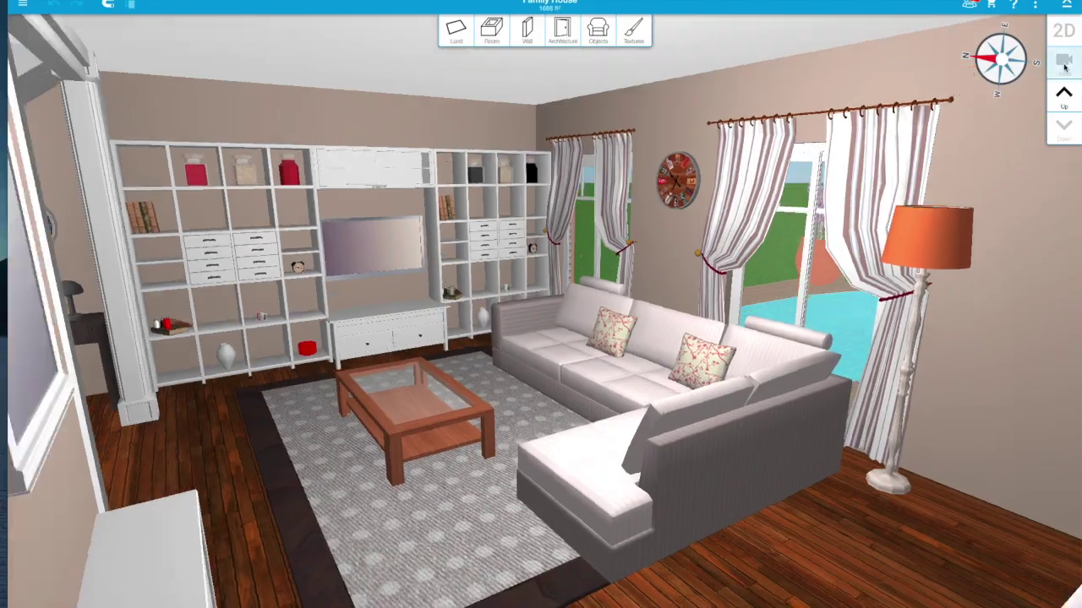
left_click_drag(329, 362, 581, 265)
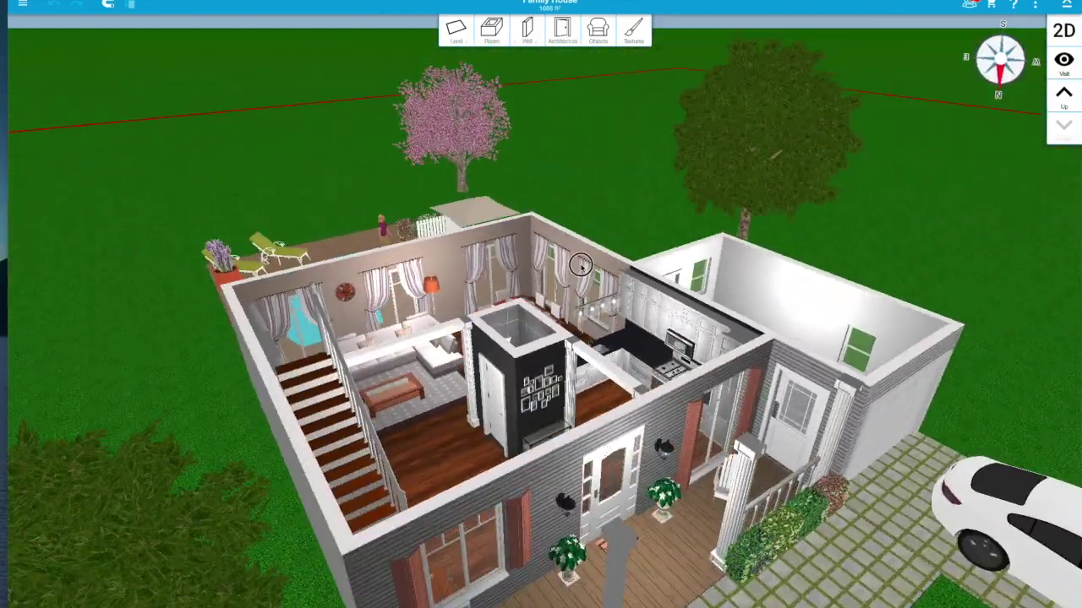
left_click_drag(385, 427, 658, 391)
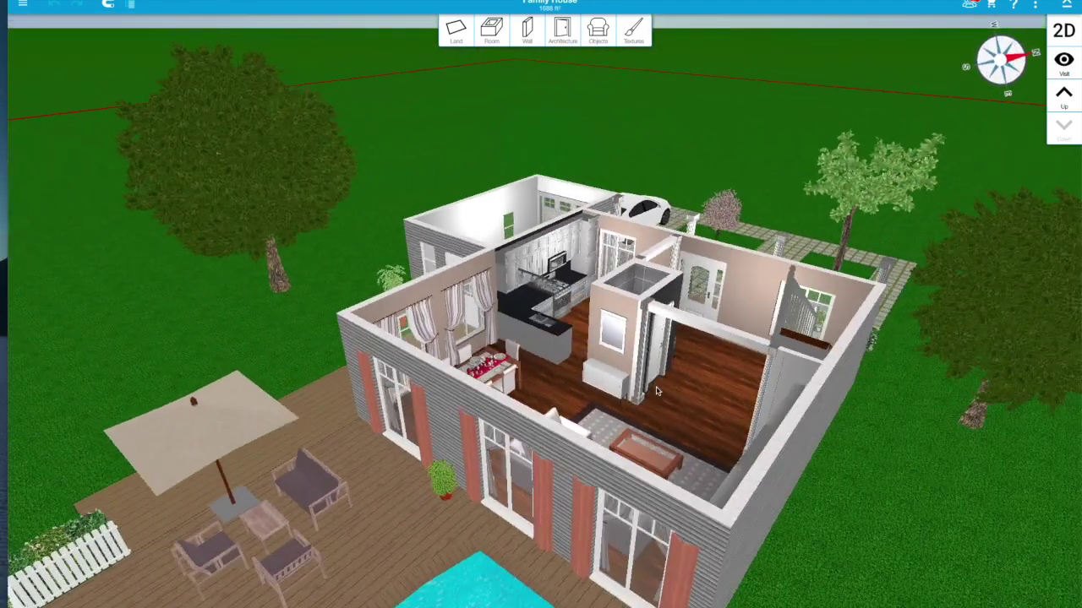
Enter the house in visit view and look over the kitchen from the counter and from the dining area
left_click(1063, 61)
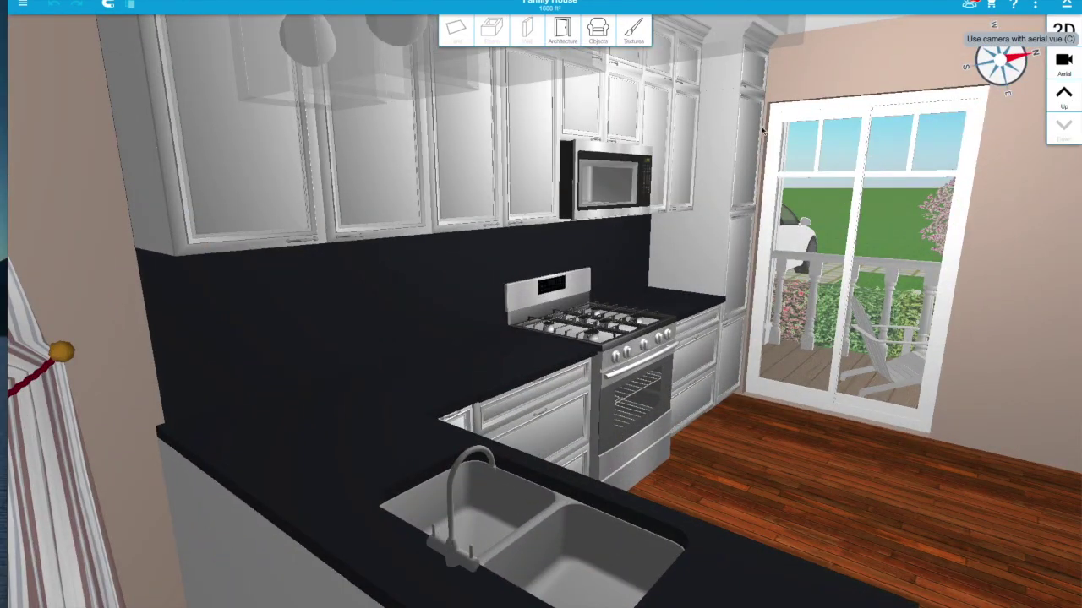
left_click_drag(742, 267, 708, 294)
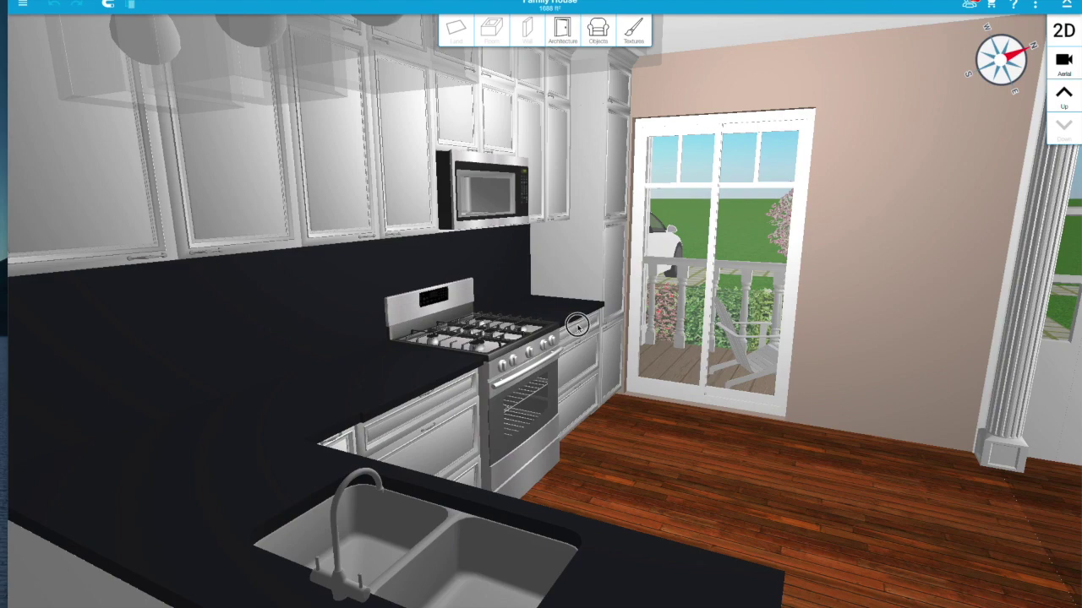
left_click_drag(577, 325, 578, 324)
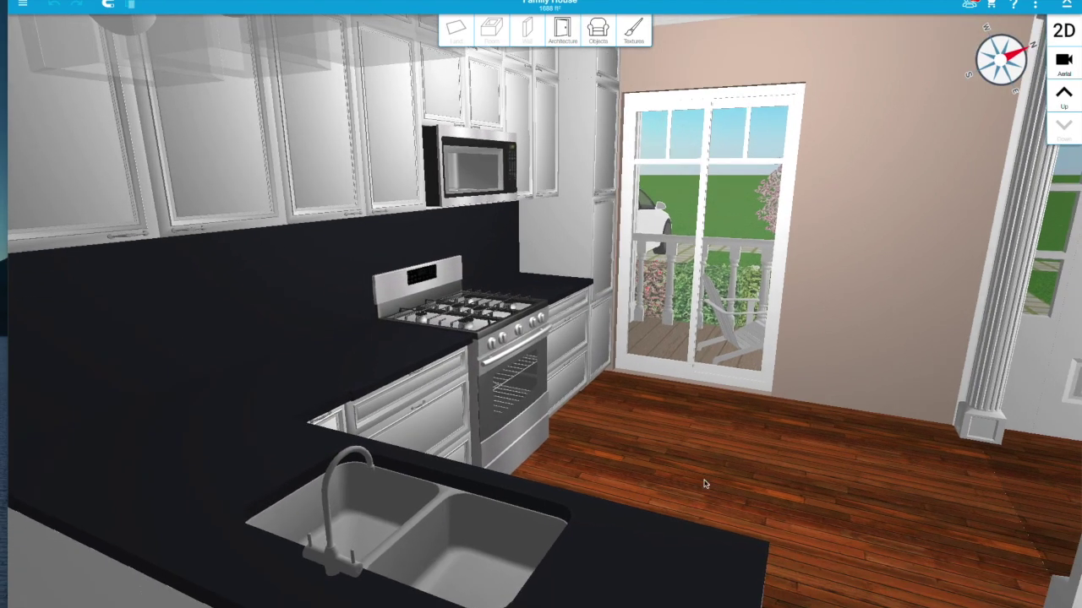
mouse_move(704, 482)
left_mouse_down()
mouse_move(699, 431)
mouse_move(704, 467)
left_mouse_up()
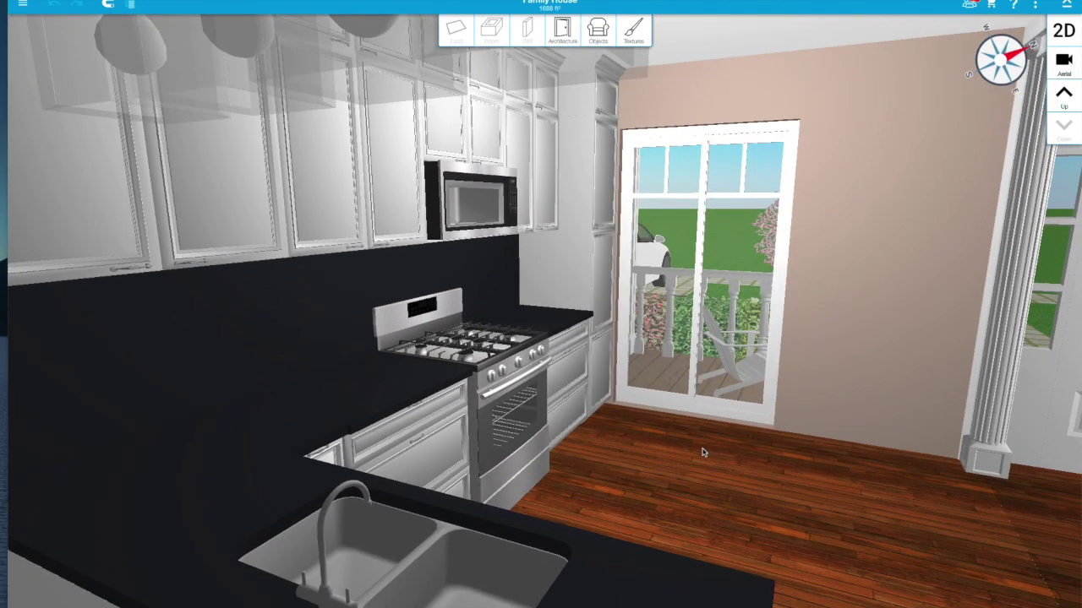
left_click_drag(1024, 524, 638, 545)
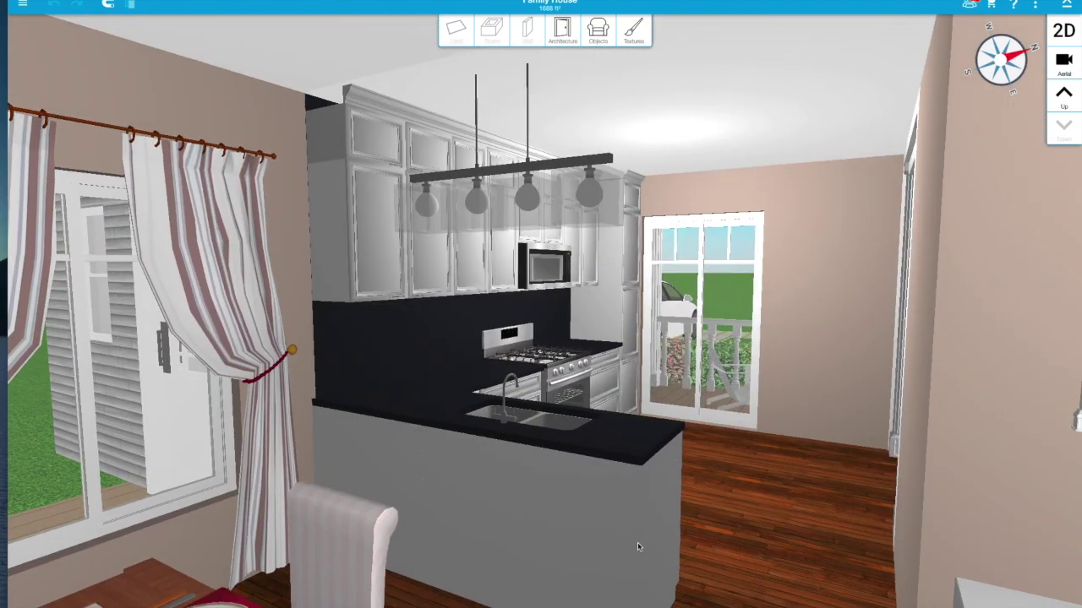
mouse_move(790, 422)
left_mouse_down()
mouse_move(782, 394)
mouse_move(783, 431)
mouse_move(807, 431)
left_mouse_up()
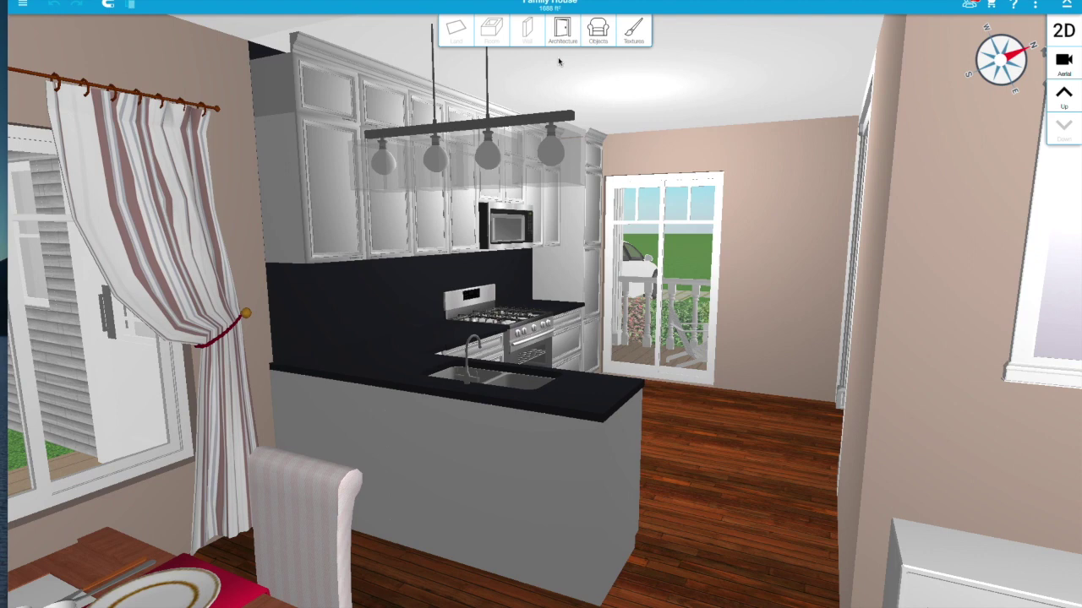
left_click(633, 31)
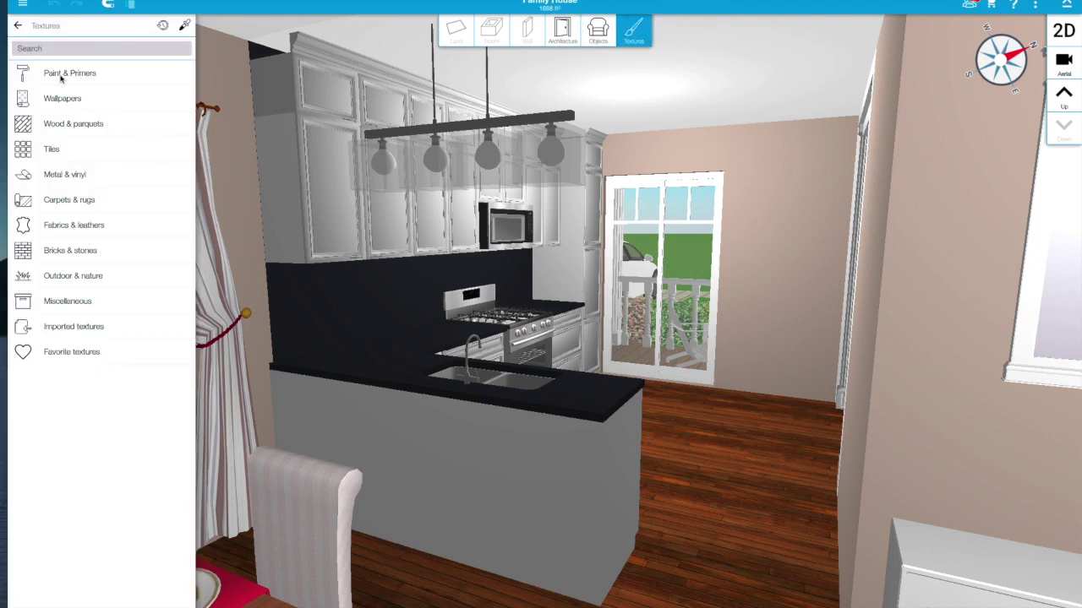
left_click(18, 26)
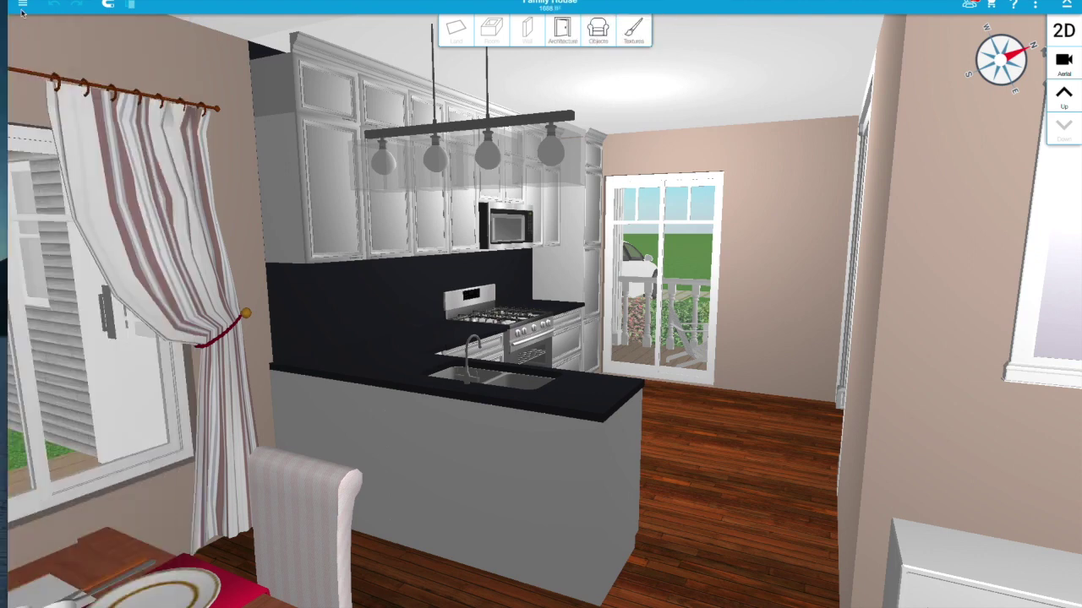
left_click(23, 4)
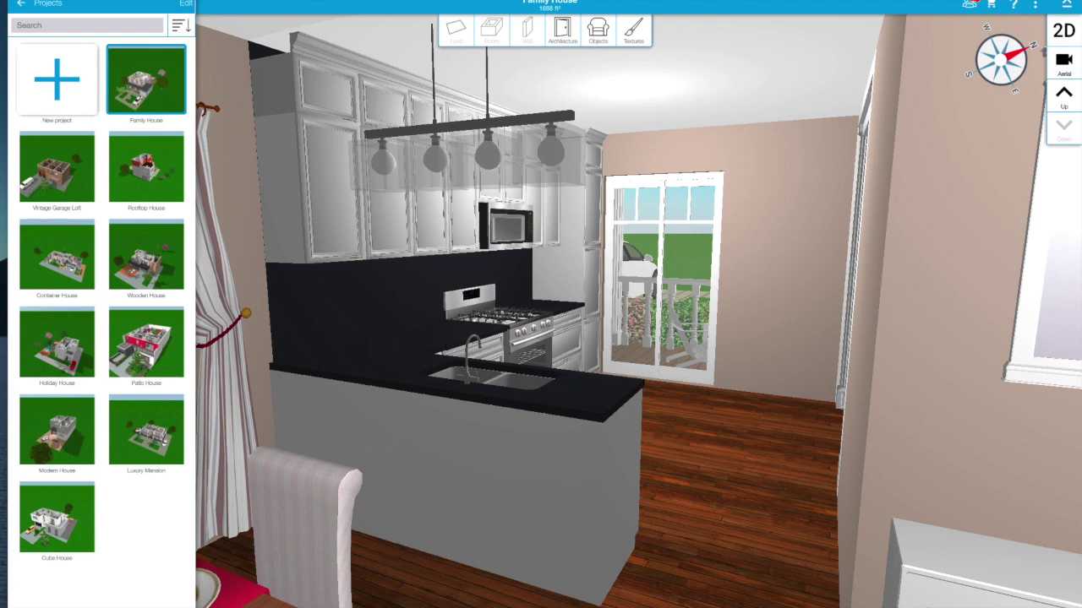
left_click(21, 4)
Place a single louvered wooden shutter on the kitchen's far wall beside the sliding glass door
left_click(561, 32)
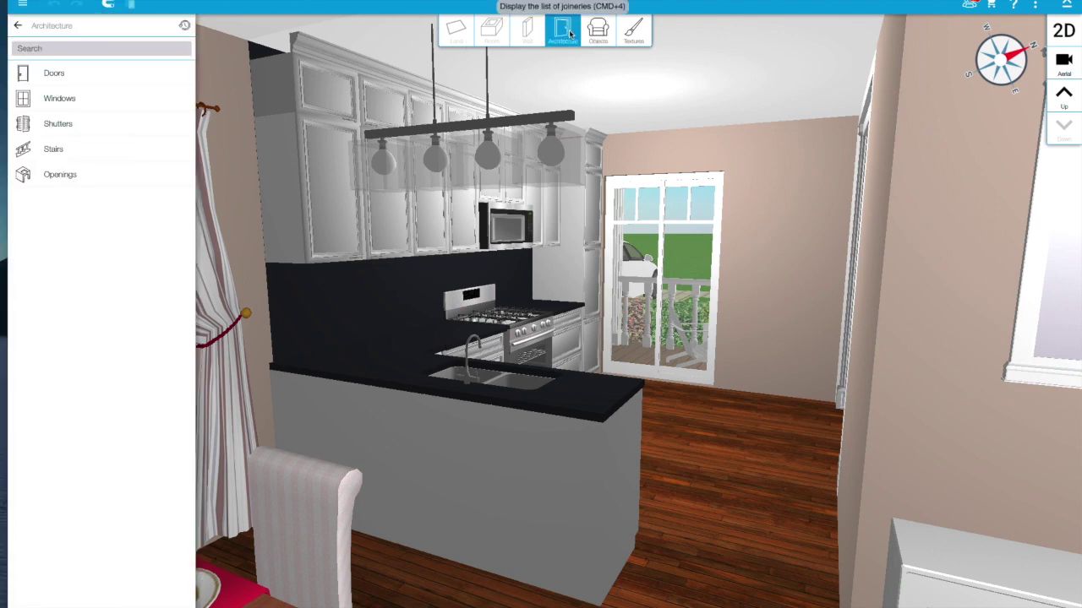
left_click(59, 103)
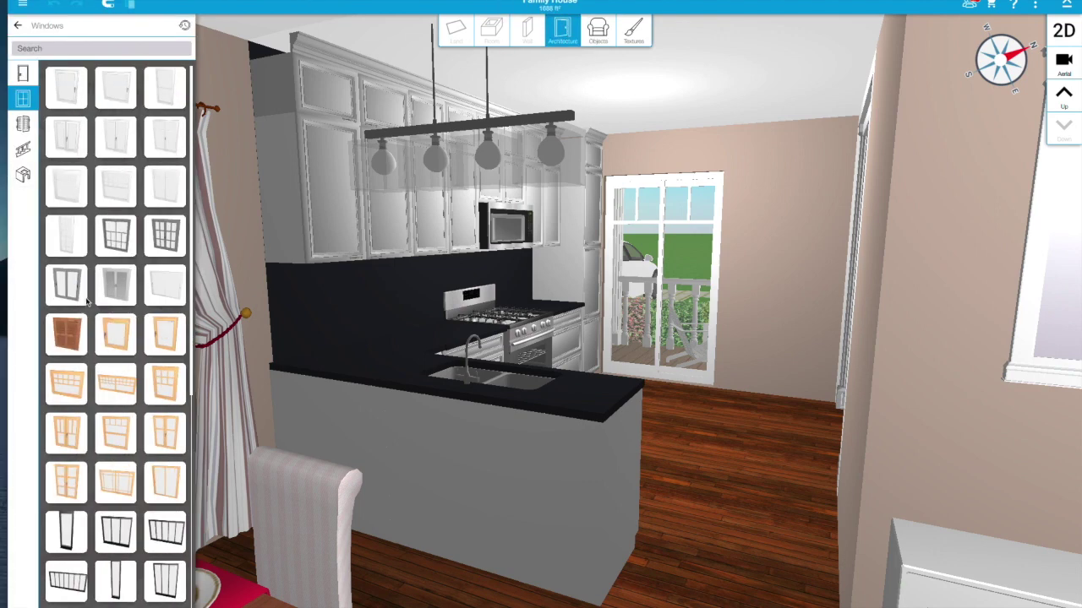
left_click(23, 124)
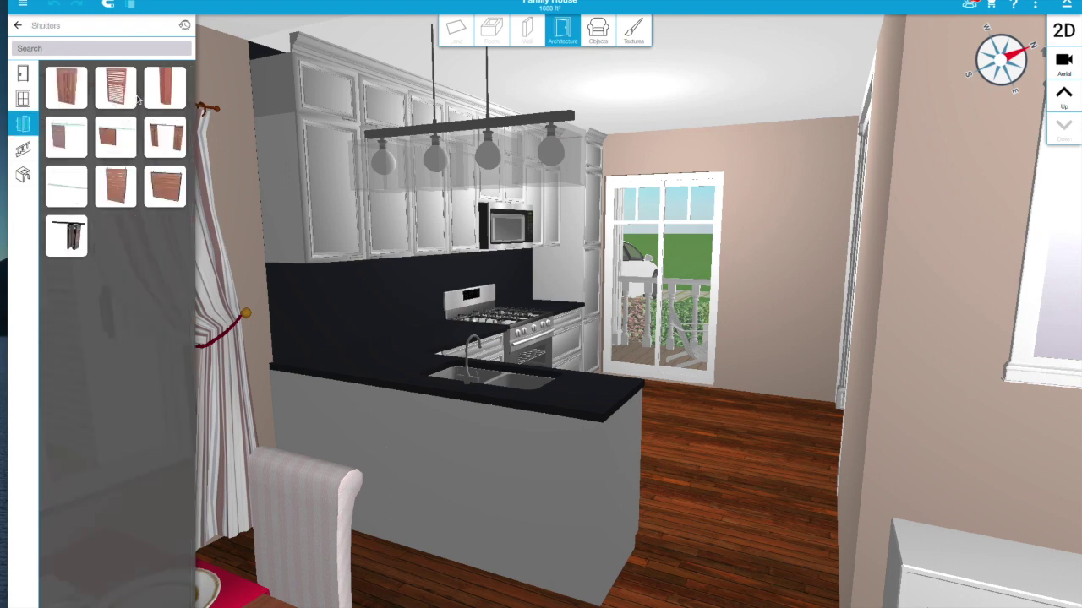
left_click_drag(115, 87, 823, 235)
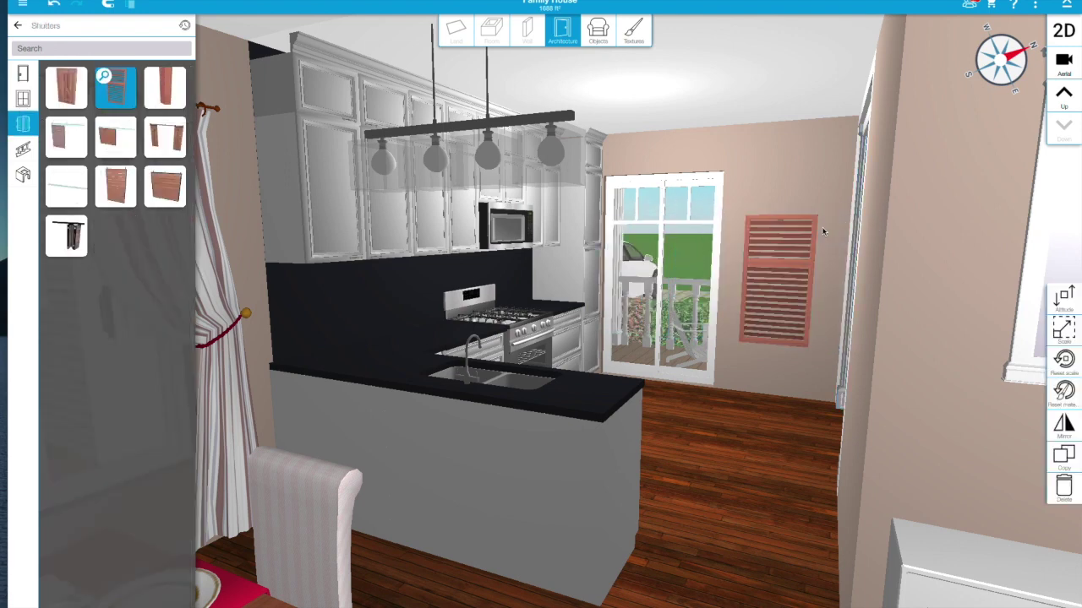
Delete the sliding glass door from the kitchen's far wall and move the louvered shutter into its place
left_click(716, 188)
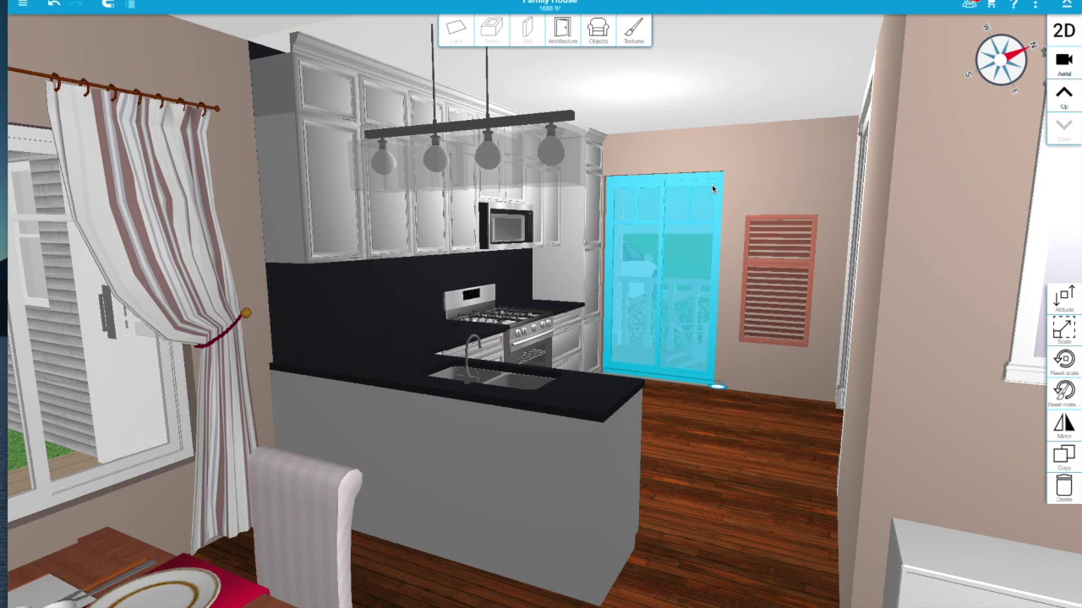
left_click(1065, 493)
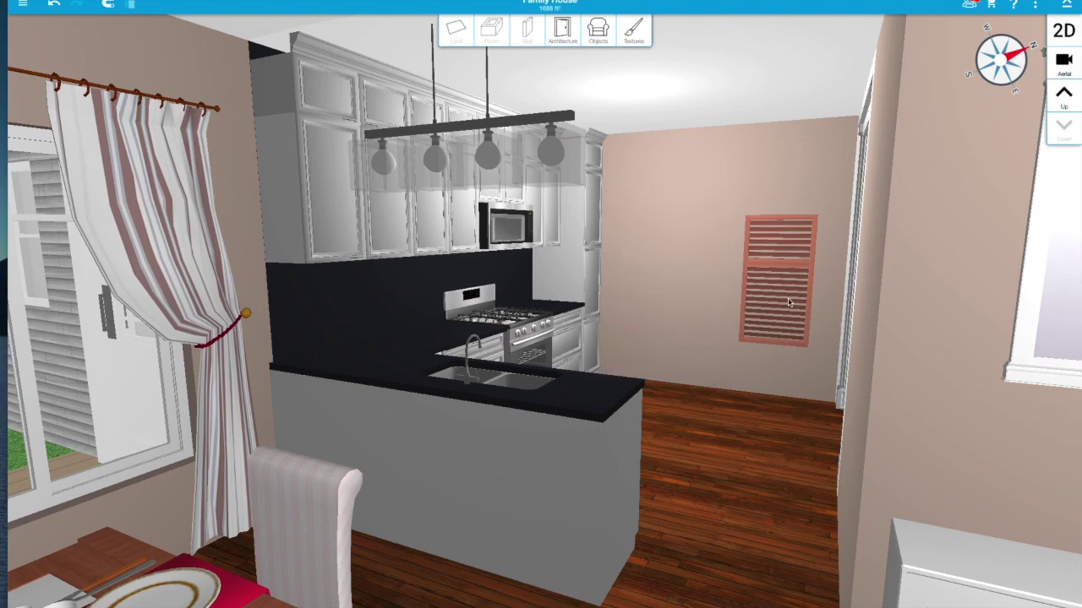
left_click_drag(787, 298, 680, 266)
left_click_drag(600, 322, 722, 357)
left_click(756, 246)
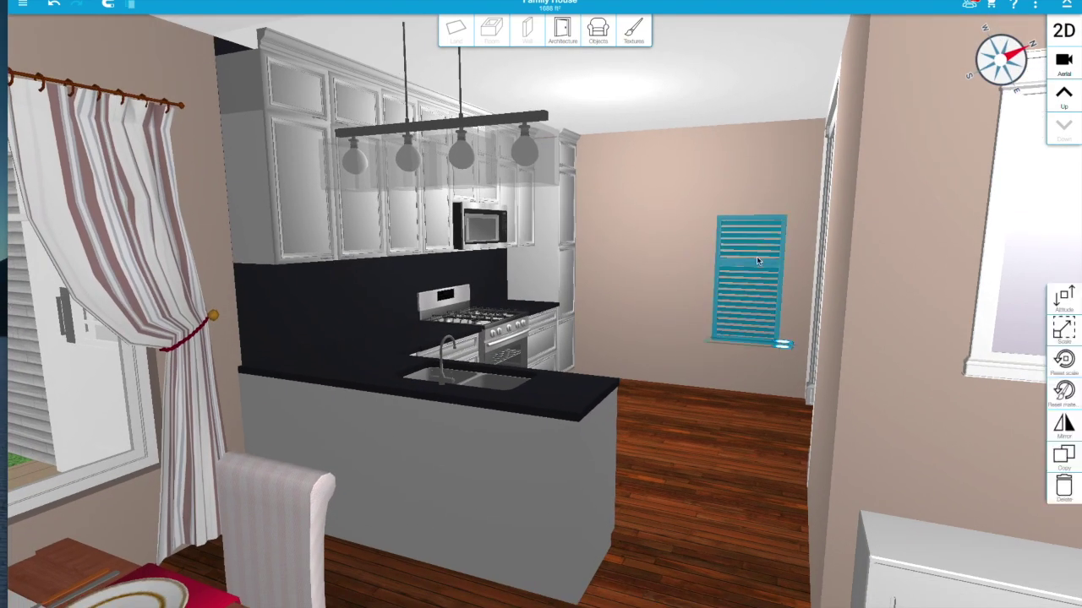
left_click_drag(747, 264, 638, 217)
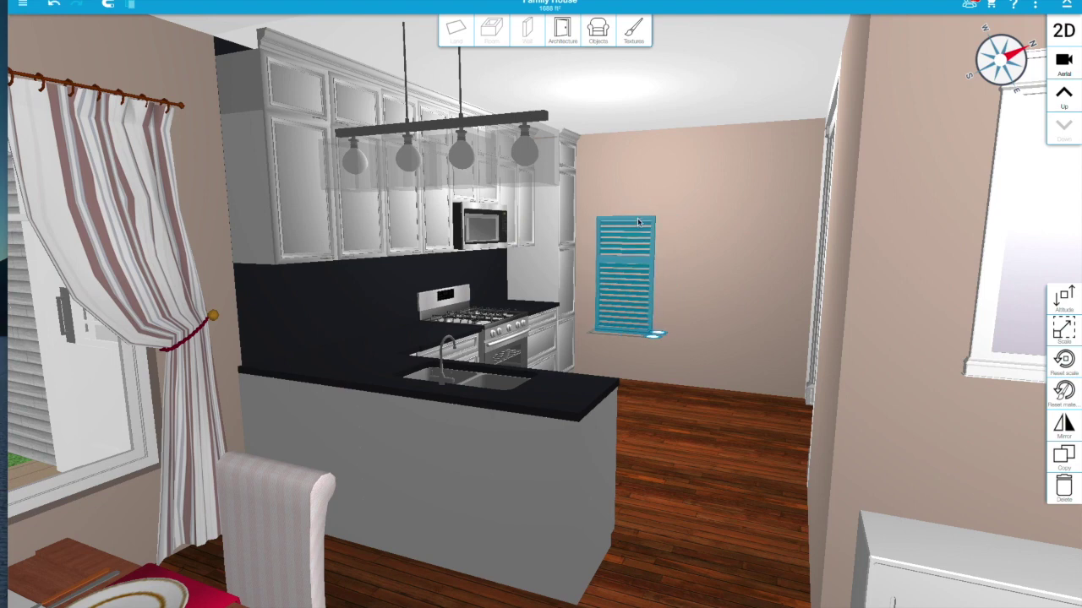
Raise the shutter's altitude on the far wall, scale it up and position it next to the tall kitchen cabinets
left_click(1072, 292)
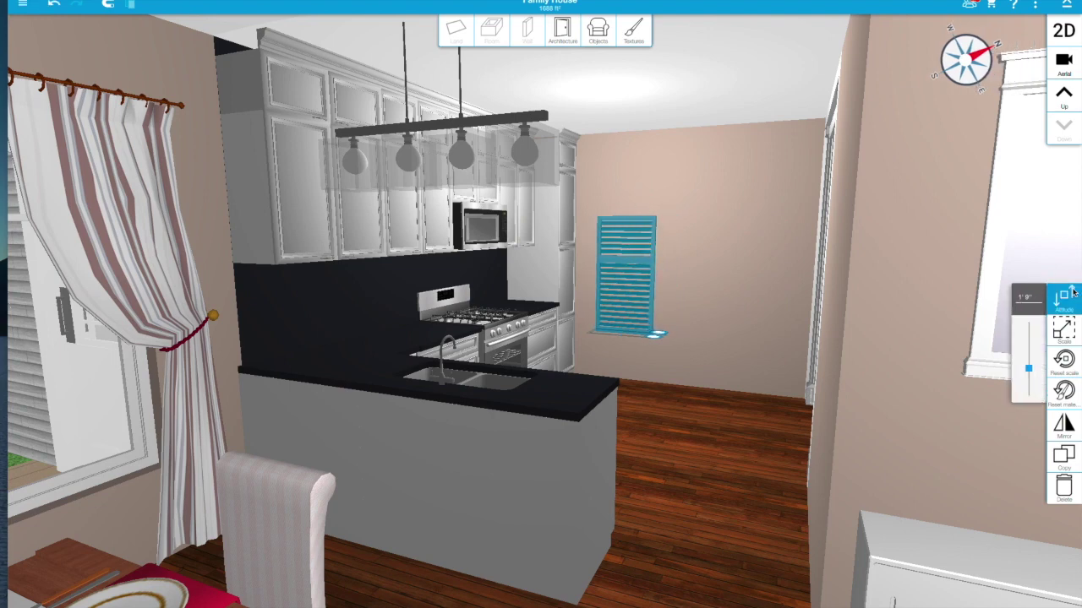
left_click_drag(1028, 370, 1028, 343)
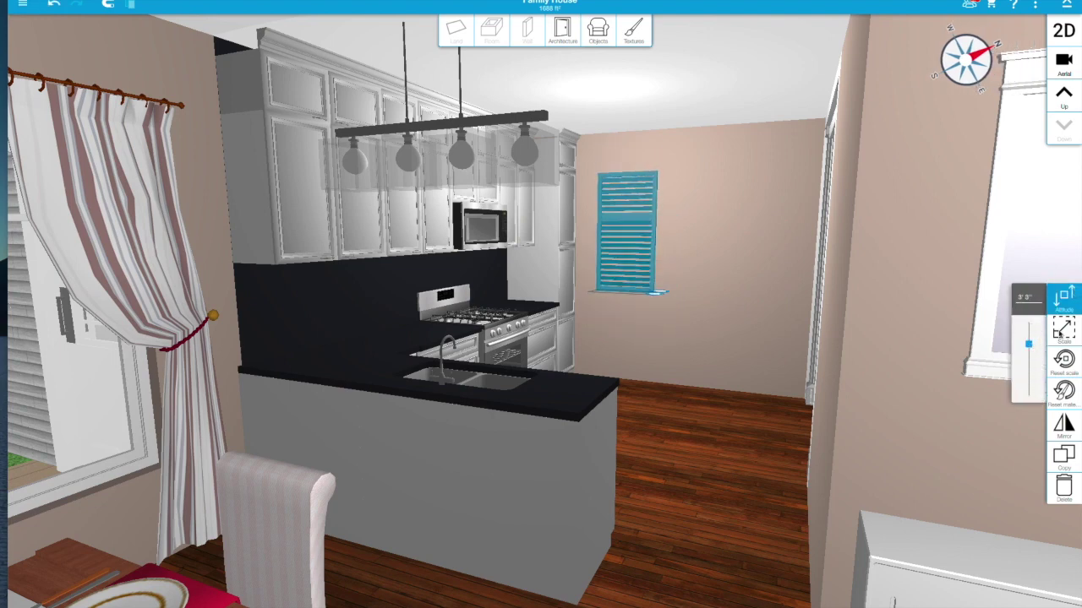
left_click(1059, 332)
left_click_drag(691, 306, 729, 296)
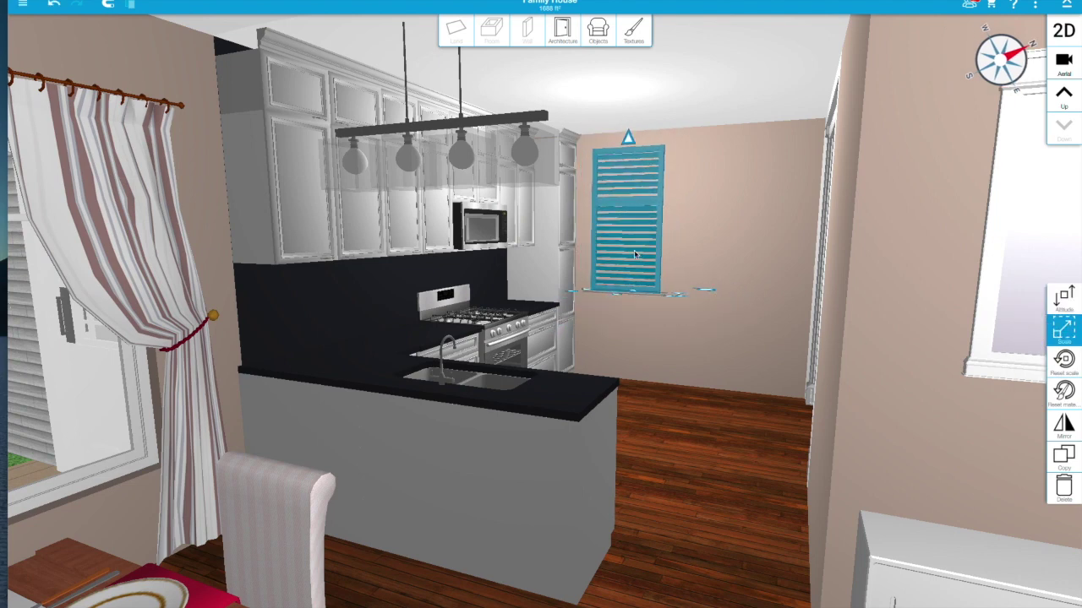
mouse_move(637, 253)
left_mouse_down()
mouse_move(636, 264)
mouse_move(637, 256)
left_mouse_up()
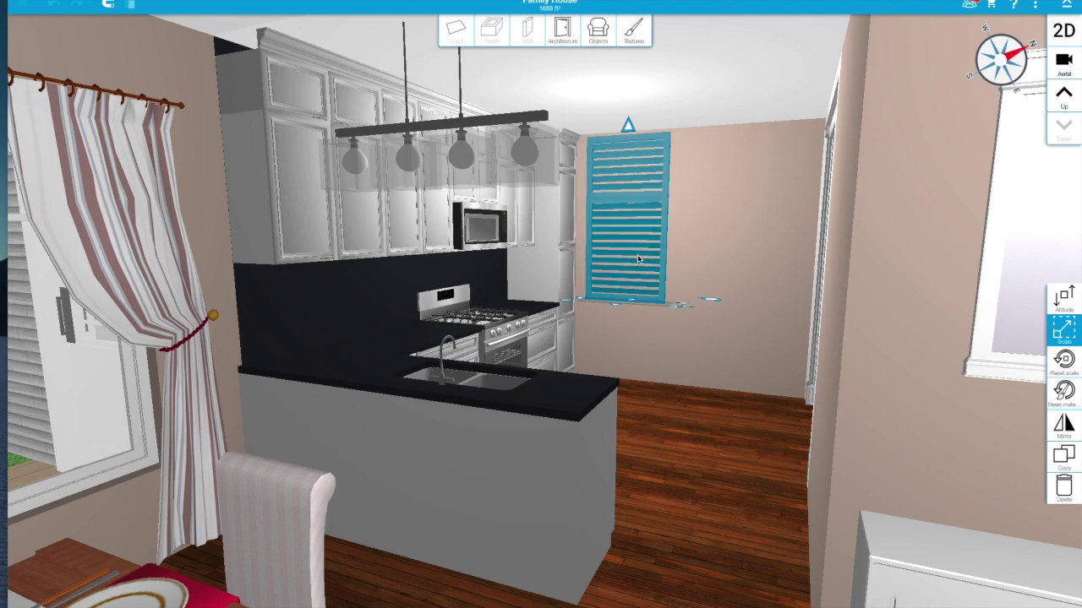
left_click(1063, 328)
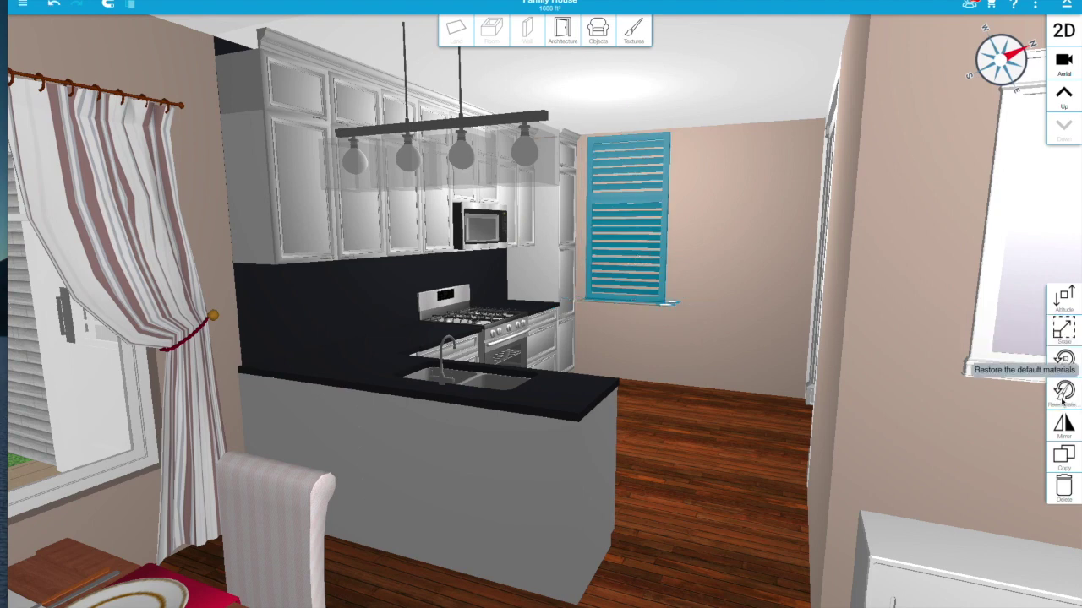
left_click(1064, 458)
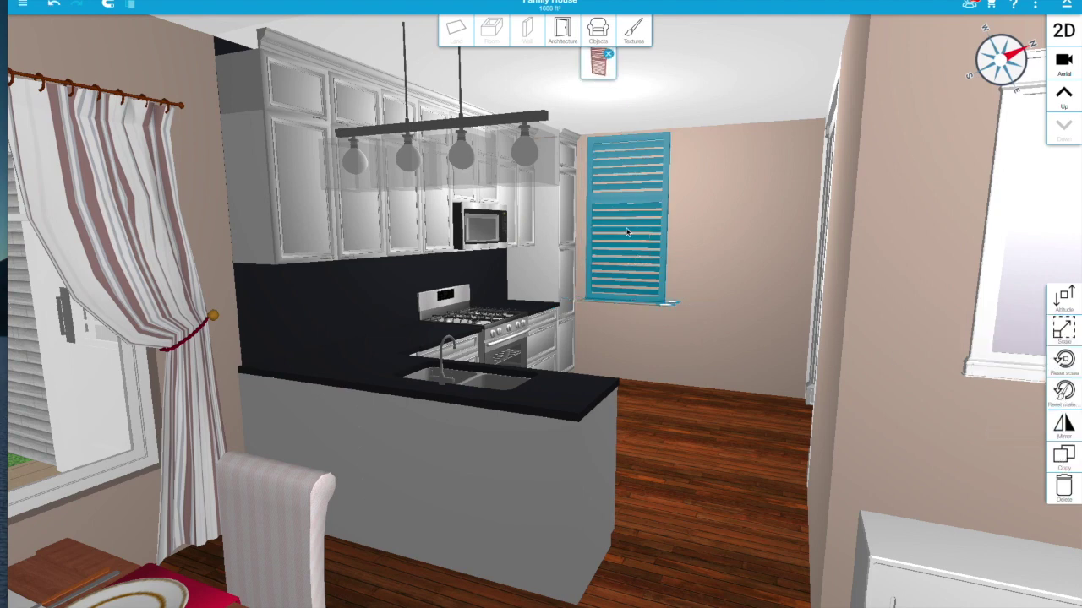
left_click(572, 71)
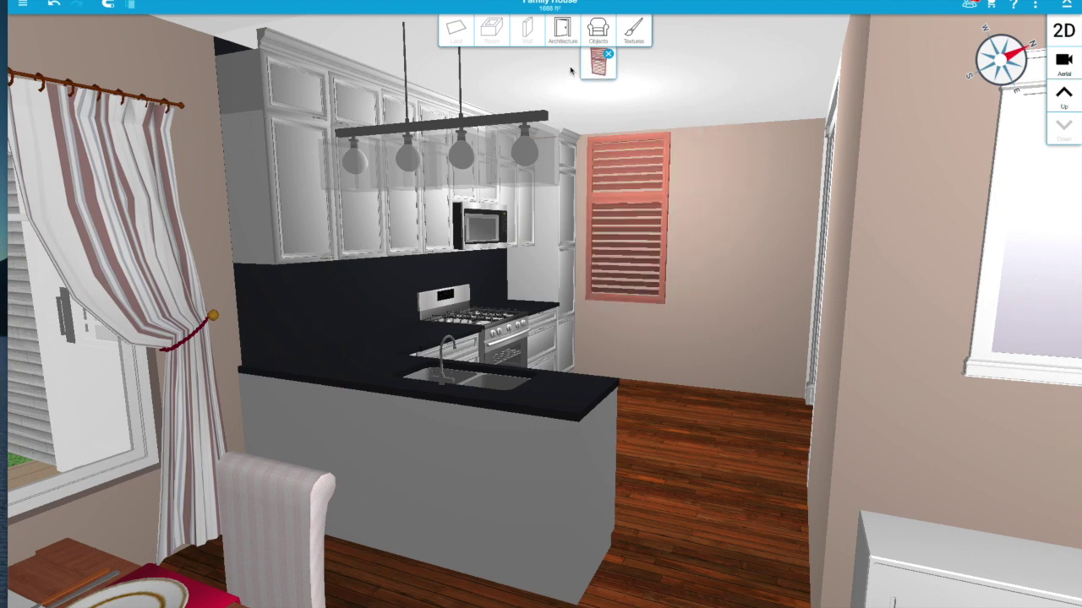
left_click(606, 53)
Place the round red patterned rug from the Decoration objects on the kitchen floor below the shutter
left_click(608, 54)
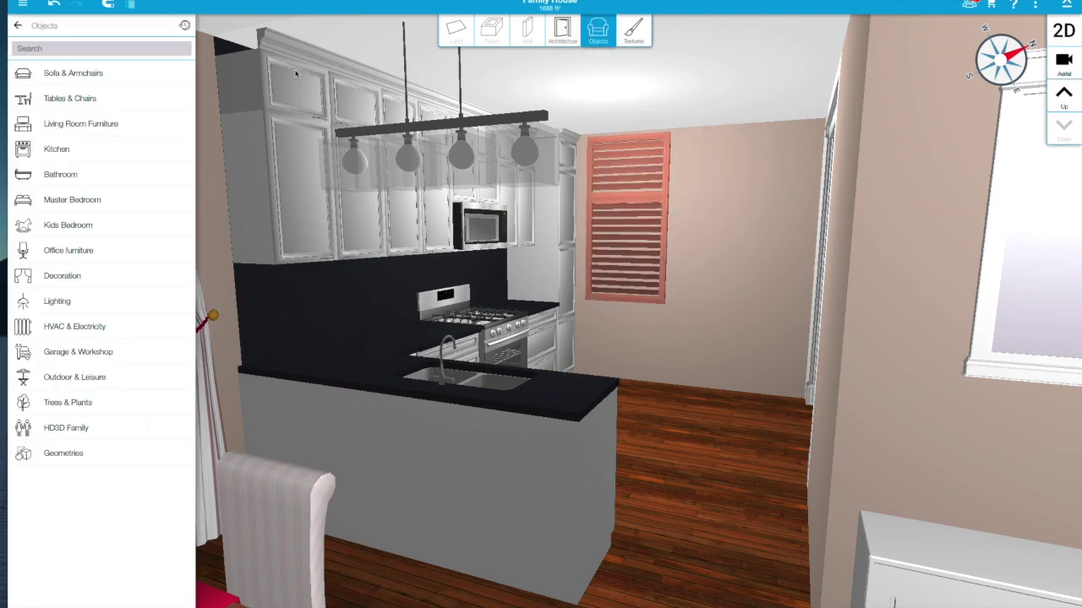
left_click(62, 278)
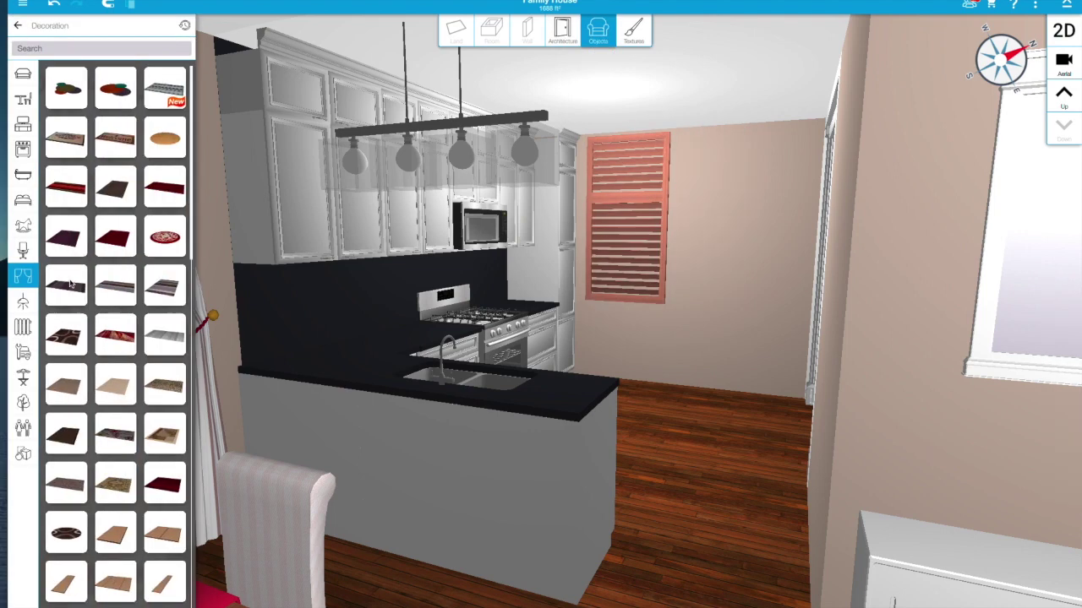
left_click_drag(167, 239, 706, 433)
left_click(787, 493)
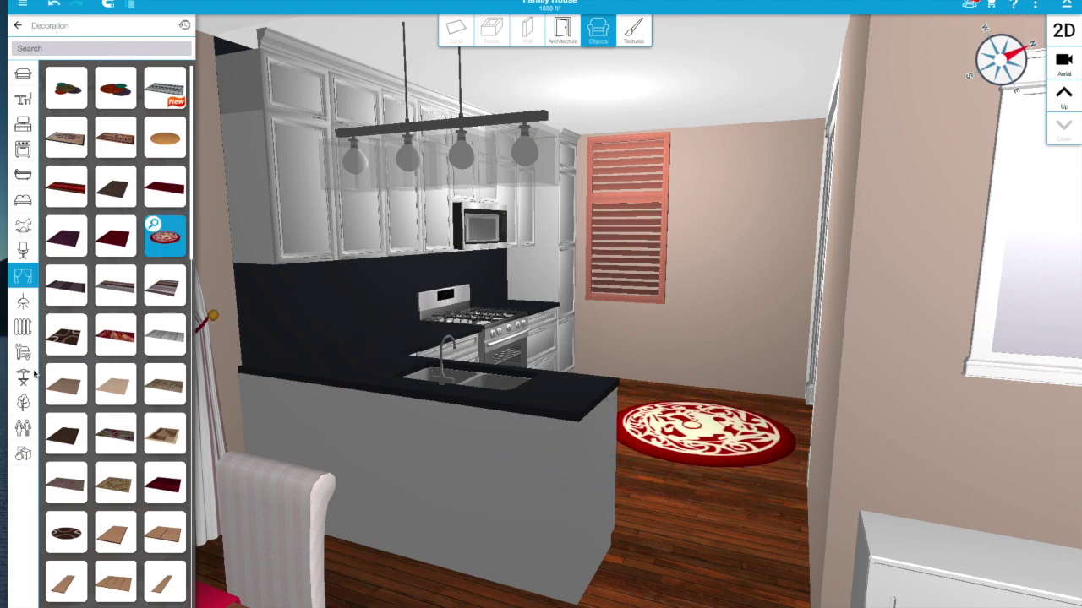
Browse the Living Room Furniture, Tables & Chairs and Kitchen object catalogues
left_click(28, 149)
left_click(23, 125)
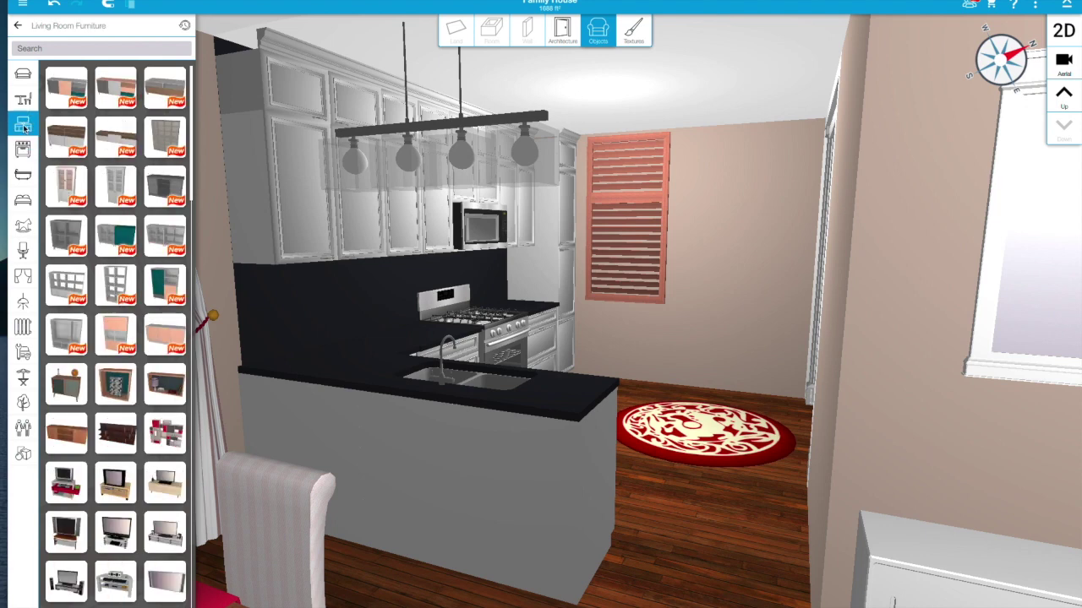
left_click(23, 101)
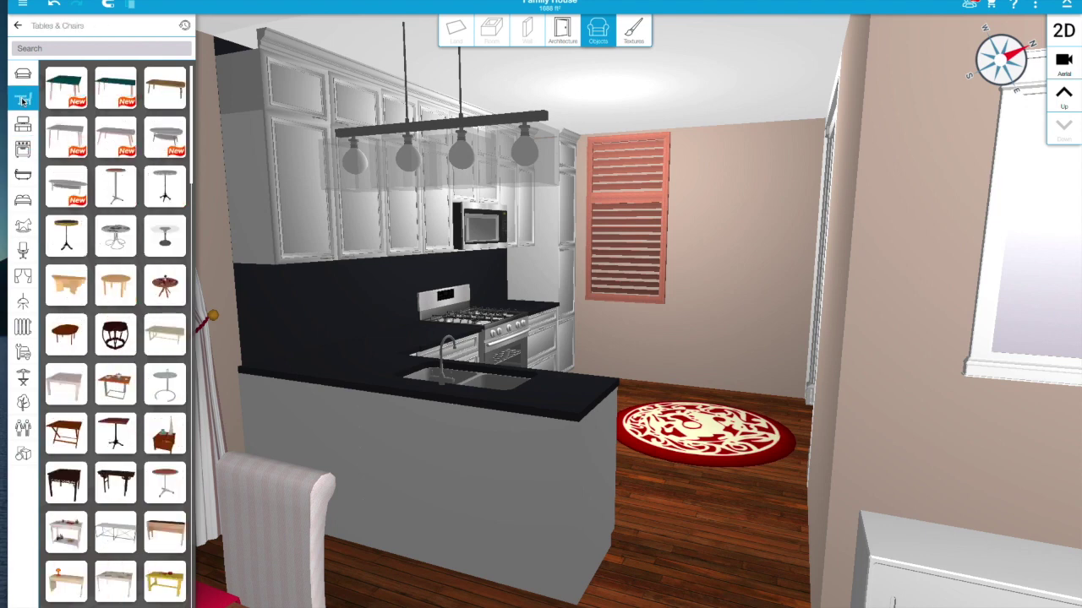
left_click(23, 144)
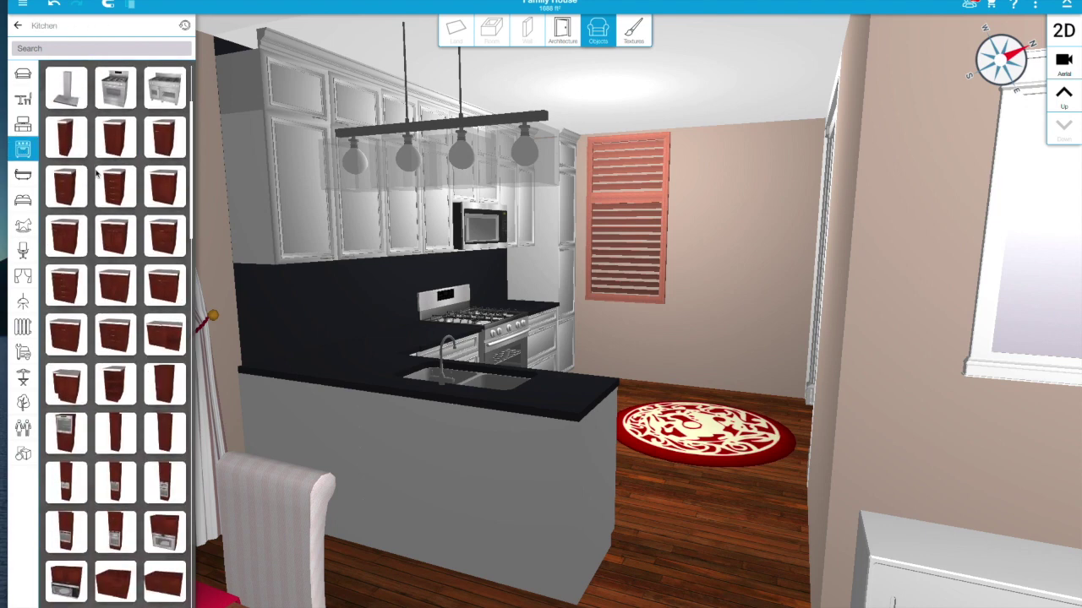
scroll(161, 531, "down", 5)
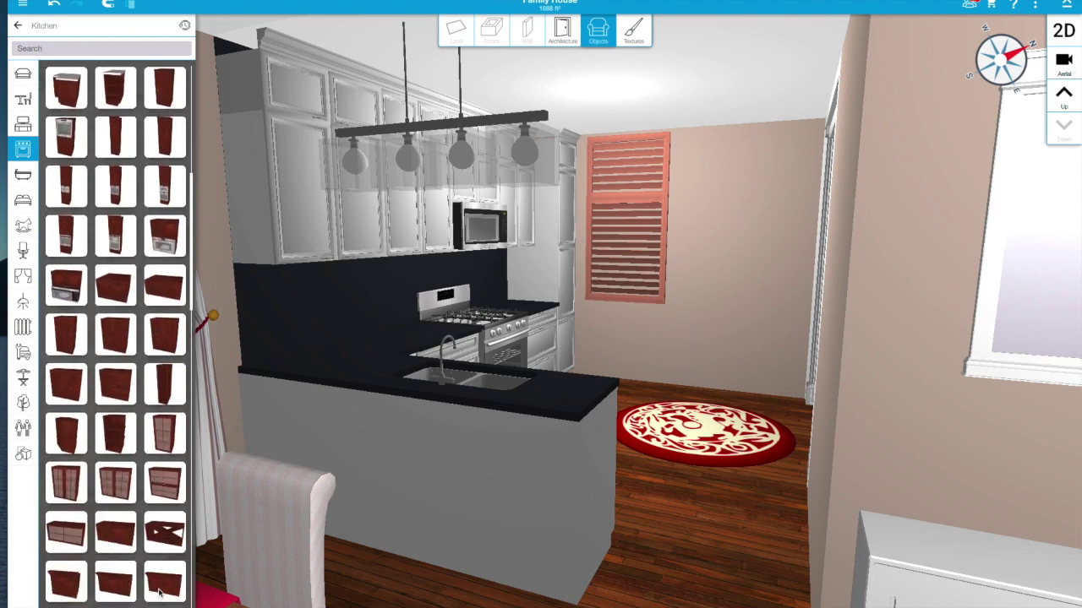
Try placing a kitchen wall cabinet with built-in microwave on the far wall, undo the placement, and close the object catalogue
left_click_drag(66, 284, 770, 235)
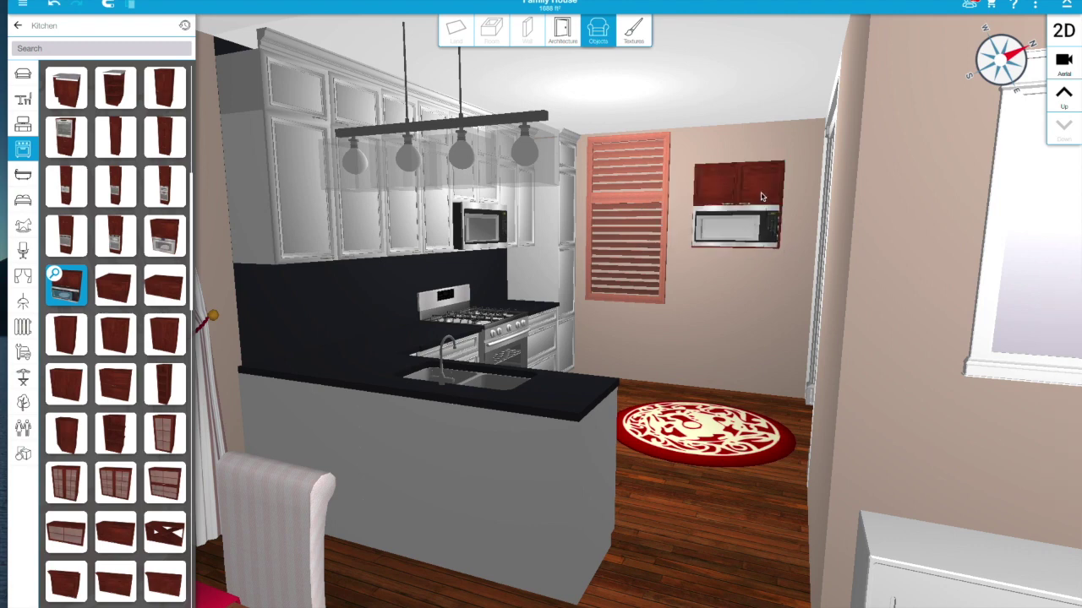
key("ctrl+z")
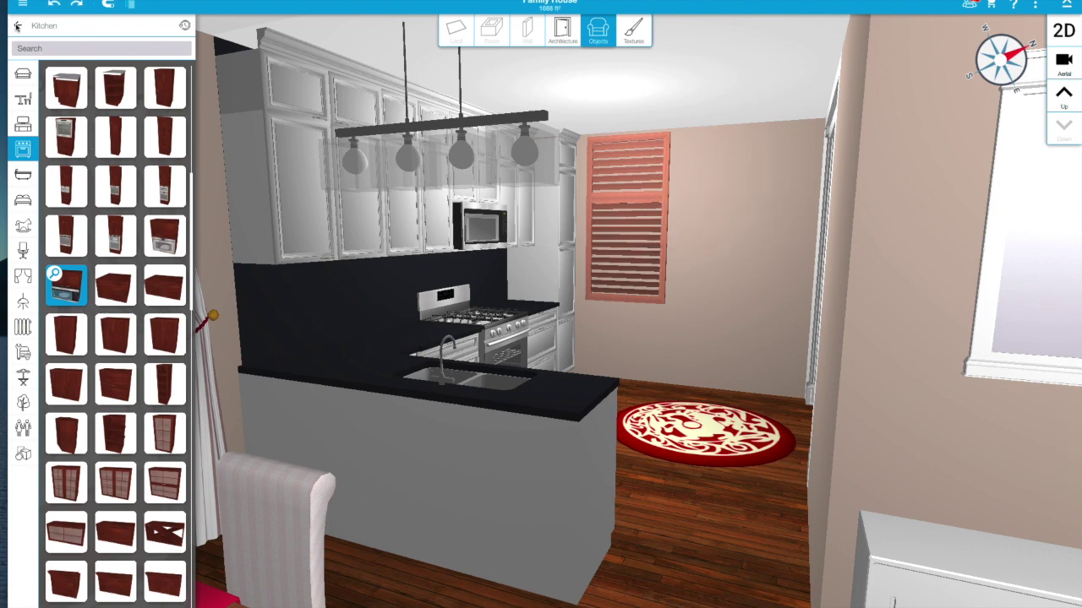
left_click(17, 27)
left_click(19, 29)
Open the project options with the kitchen counter, shutter and rug in view, and set the season slightly past summer
left_click_drag(670, 373, 700, 354)
right_click_drag(677, 388, 654, 315)
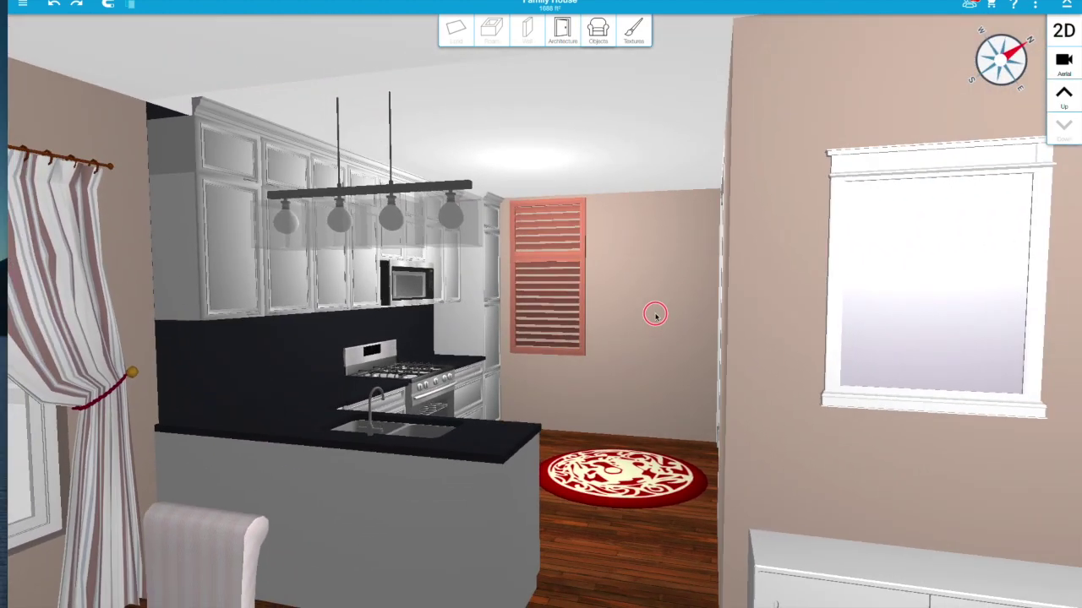
left_click_drag(655, 315, 461, 431)
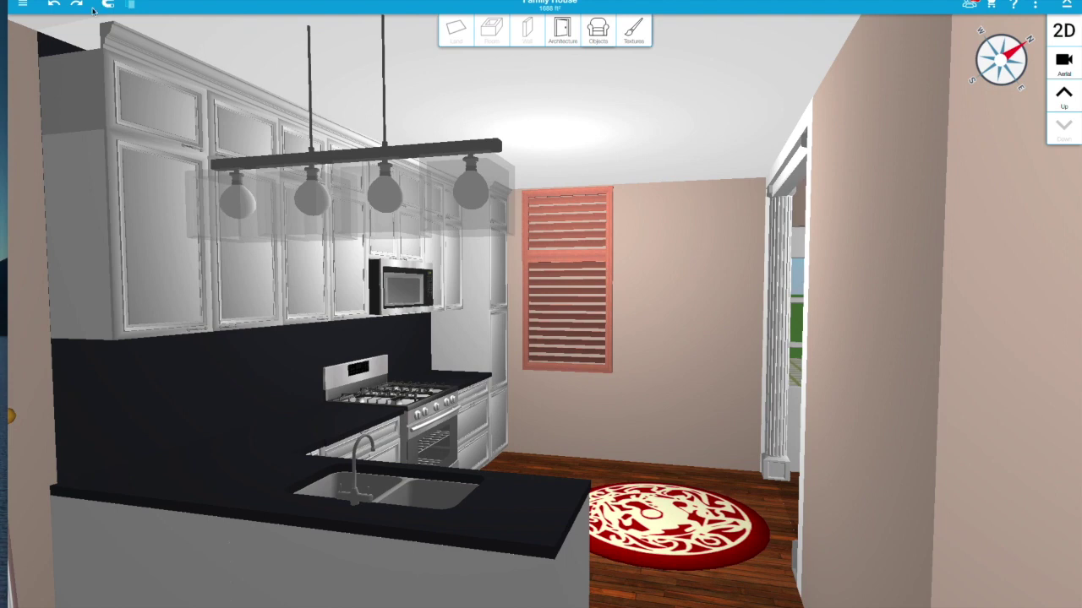
left_click(23, 4)
left_click(23, 5)
left_click(471, 157)
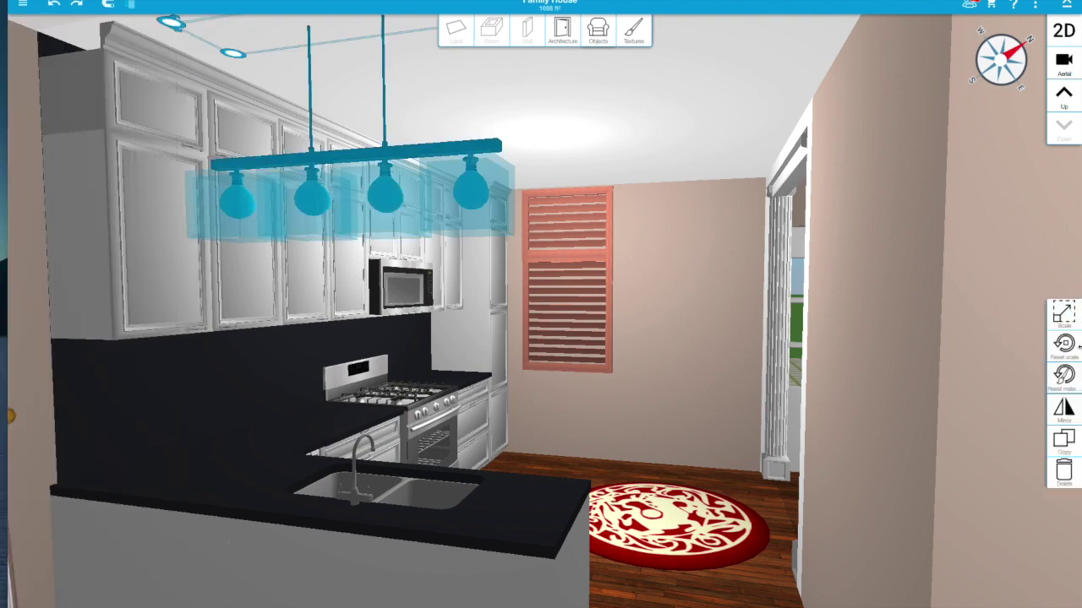
left_click(1035, 6)
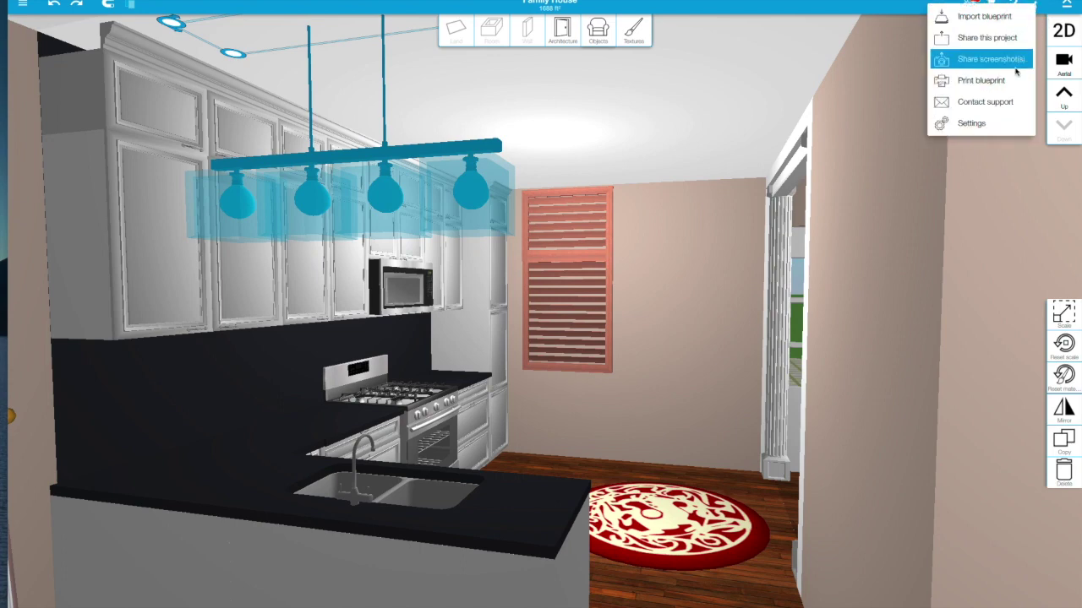
left_click(983, 133)
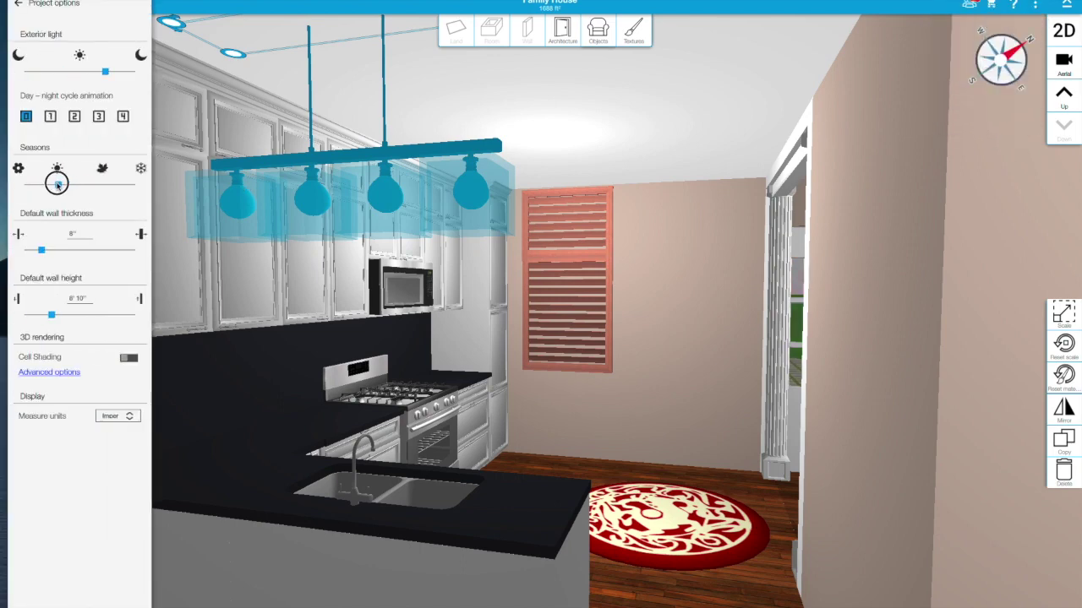
left_click_drag(32, 184, 65, 185)
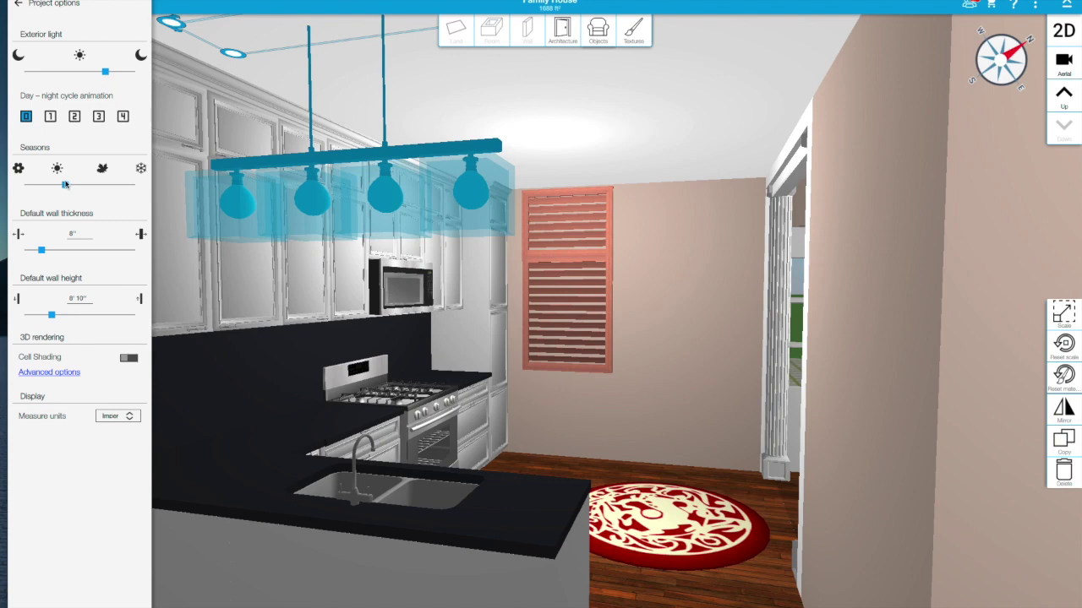
Try Cell Shading on and off, reveal the advanced rendering options and test the Field of view, returning it to 60
left_click(129, 359)
left_click(129, 359)
left_click(53, 373)
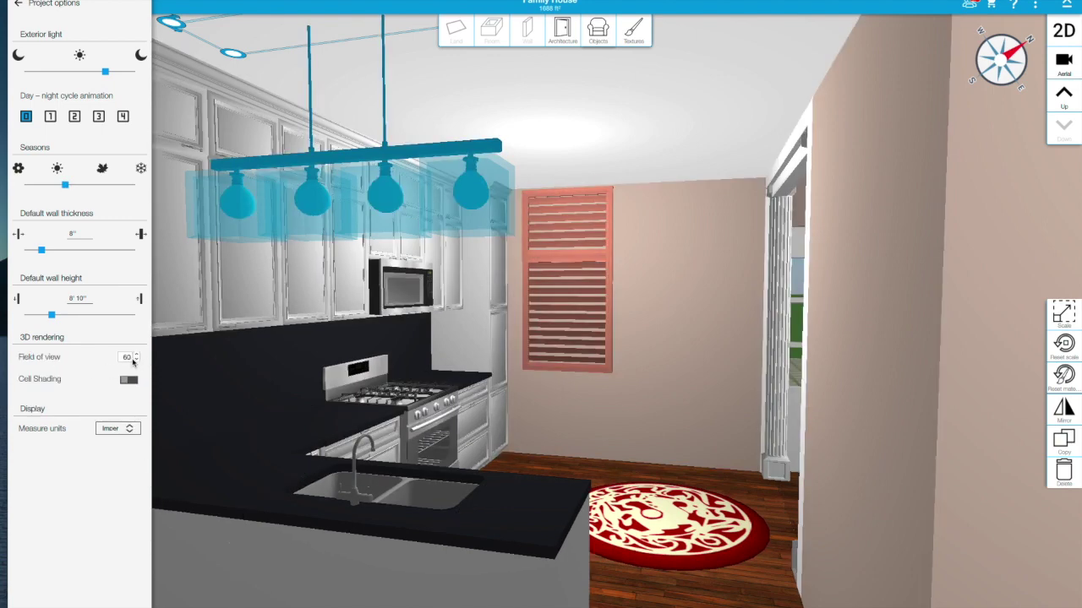
left_click(136, 360)
left_click(137, 354)
Try day-night cycle animation speeds 1 and 2, reset the speed to 0, and toggle Cell Shading on and off
left_click(50, 116)
left_click(75, 116)
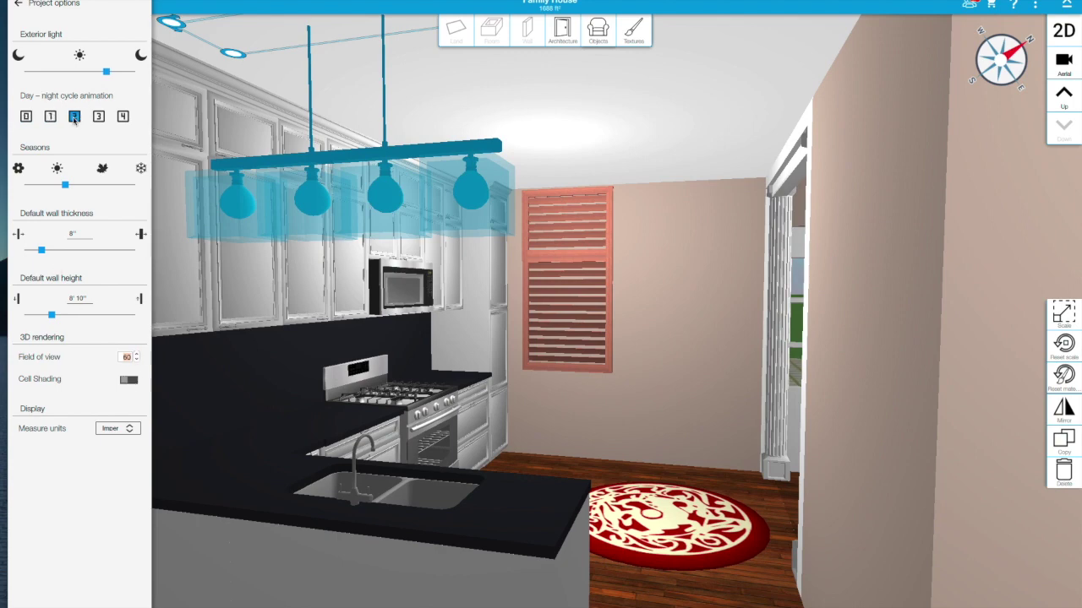
left_click(27, 116)
left_click(125, 380)
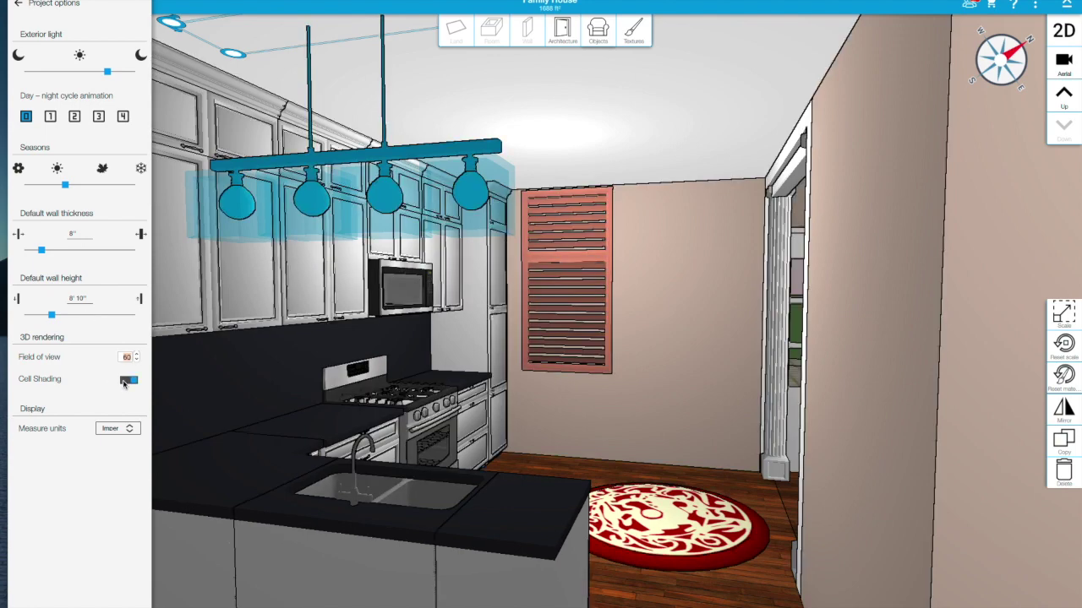
left_click(125, 380)
Capture two screenshots of the kitchen for sharing, one with normal rendering and one with Cell Shading enabled
left_click(1036, 7)
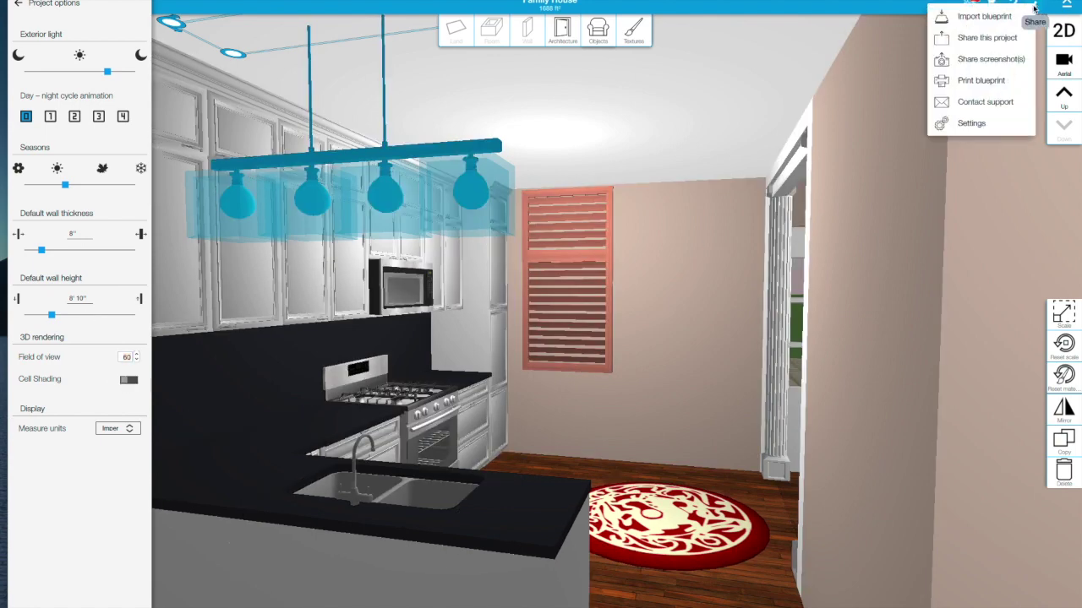
left_click(989, 60)
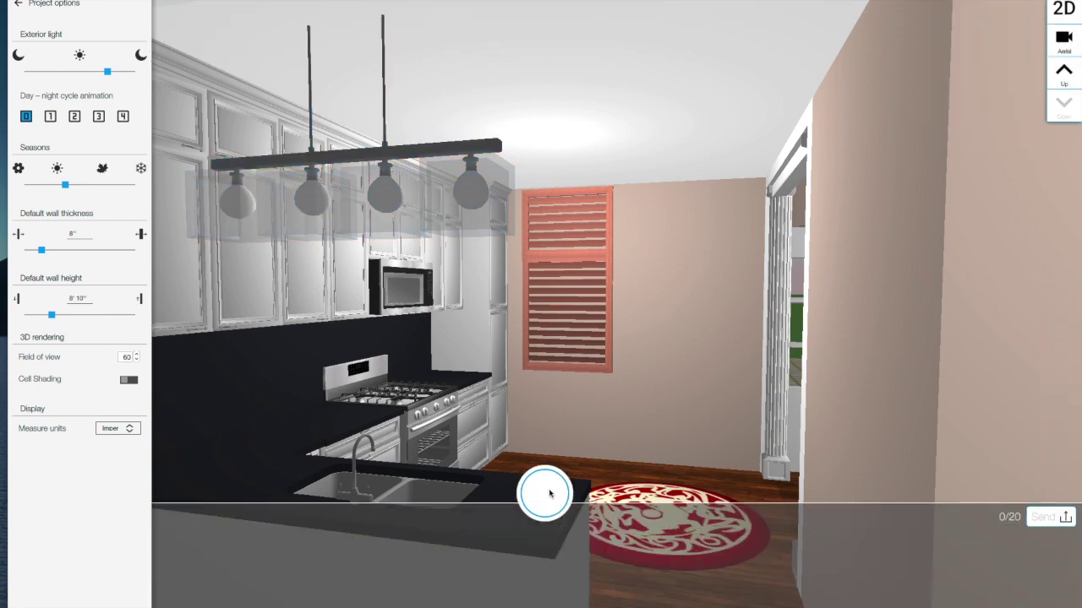
left_click(546, 494)
left_click(127, 380)
left_click(556, 497)
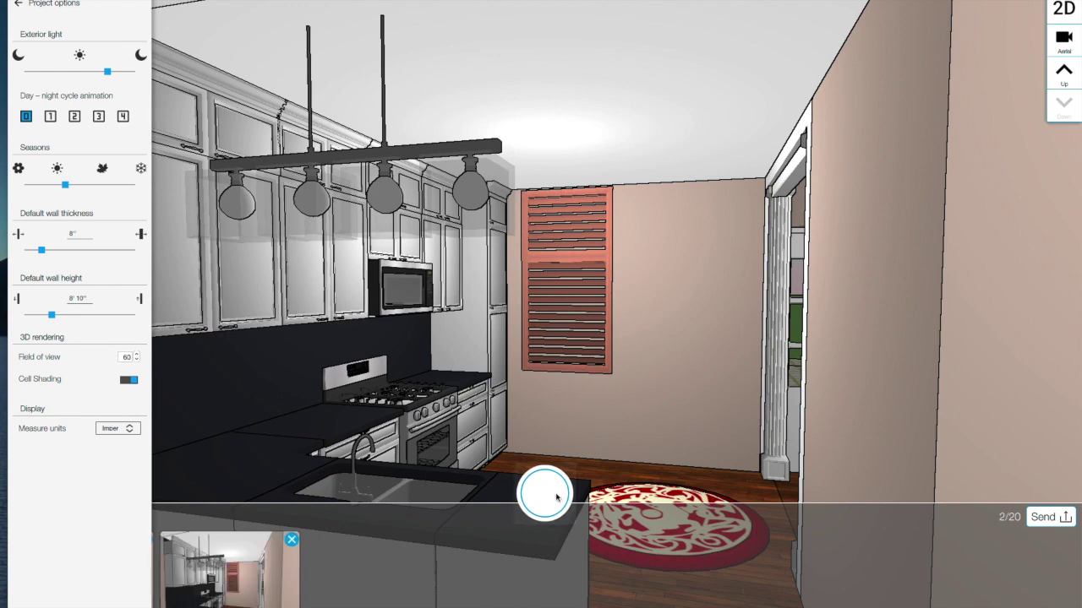
Save both captured kitchen screenshots as files on the Desktop
left_click(1066, 518)
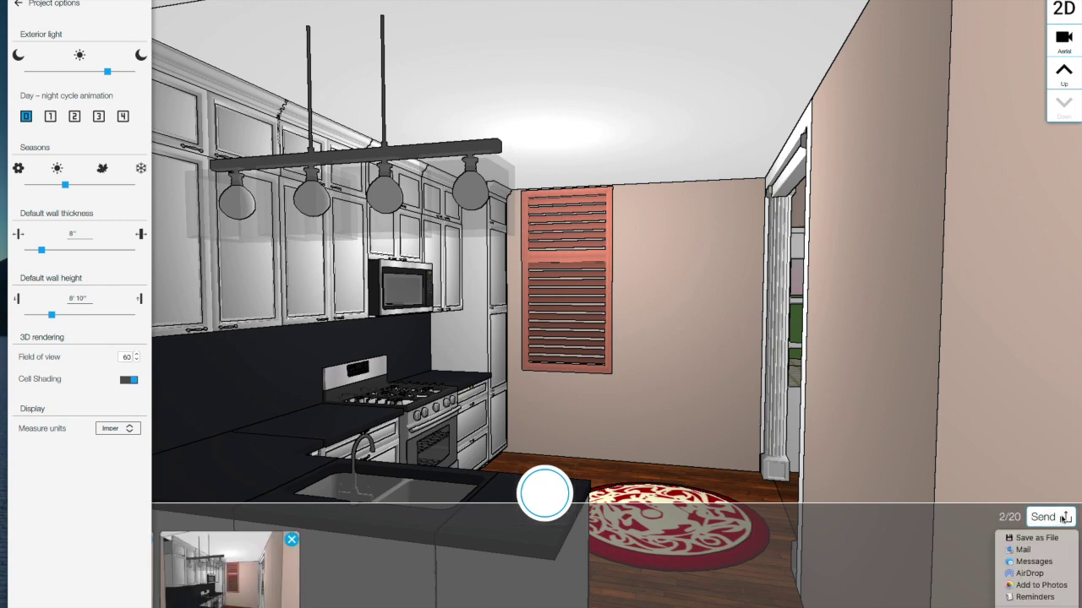
left_click(1025, 539)
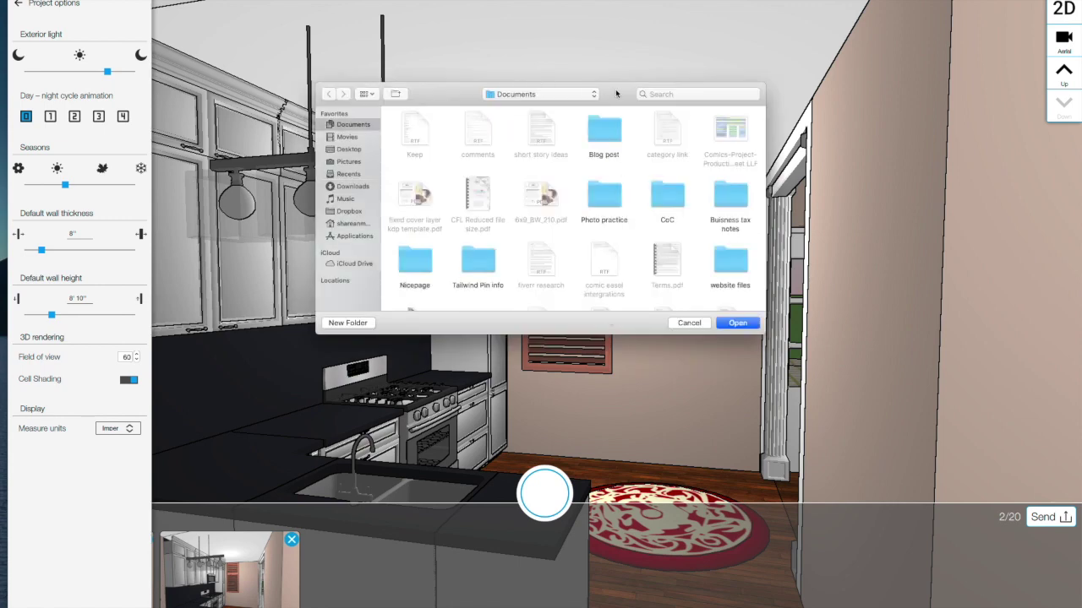
left_click_drag(616, 93, 0, 100)
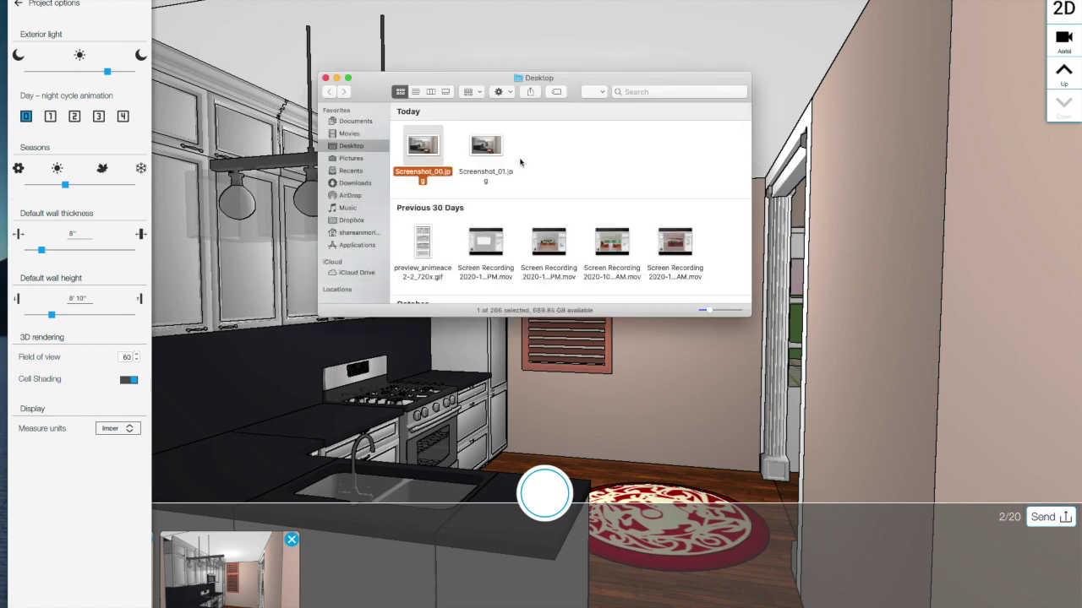
left_click_drag(648, 80, 0, 53)
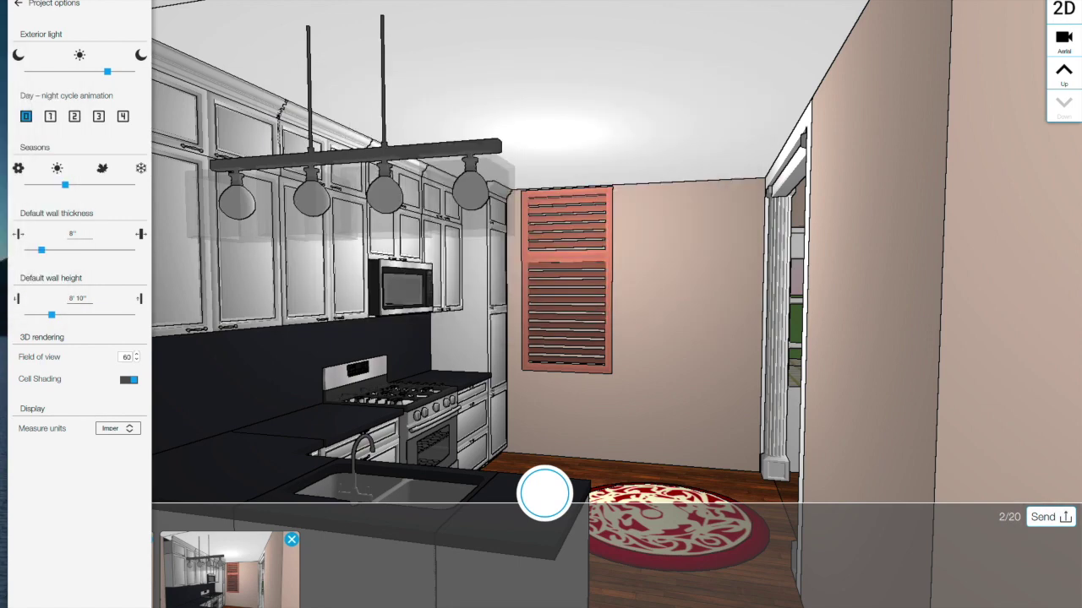
Show the house as a 2D floor plan, and quit the application
left_click(413, 272)
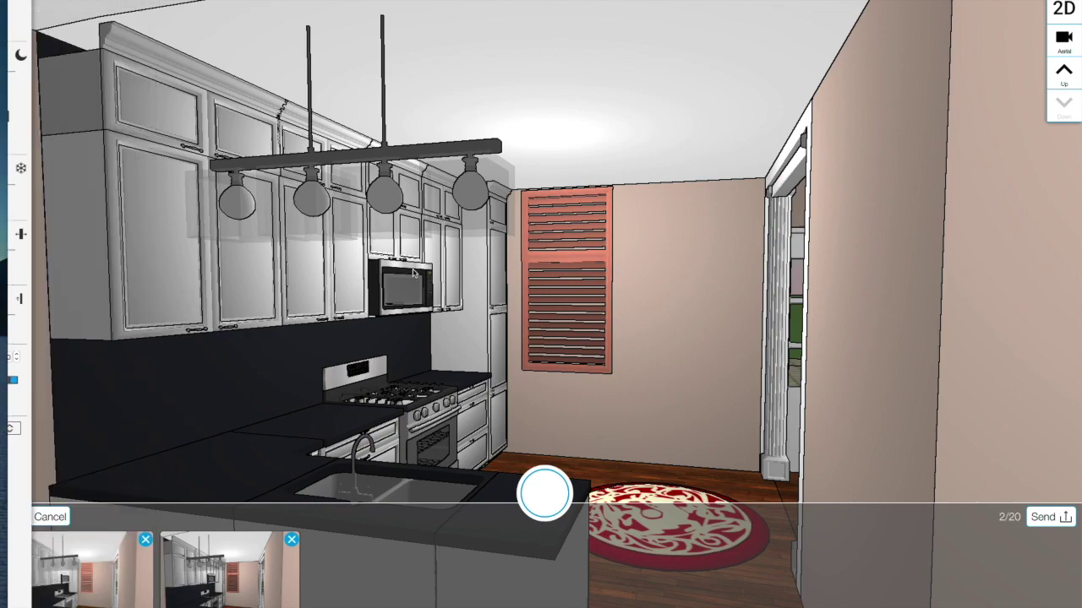
left_click(1063, 10)
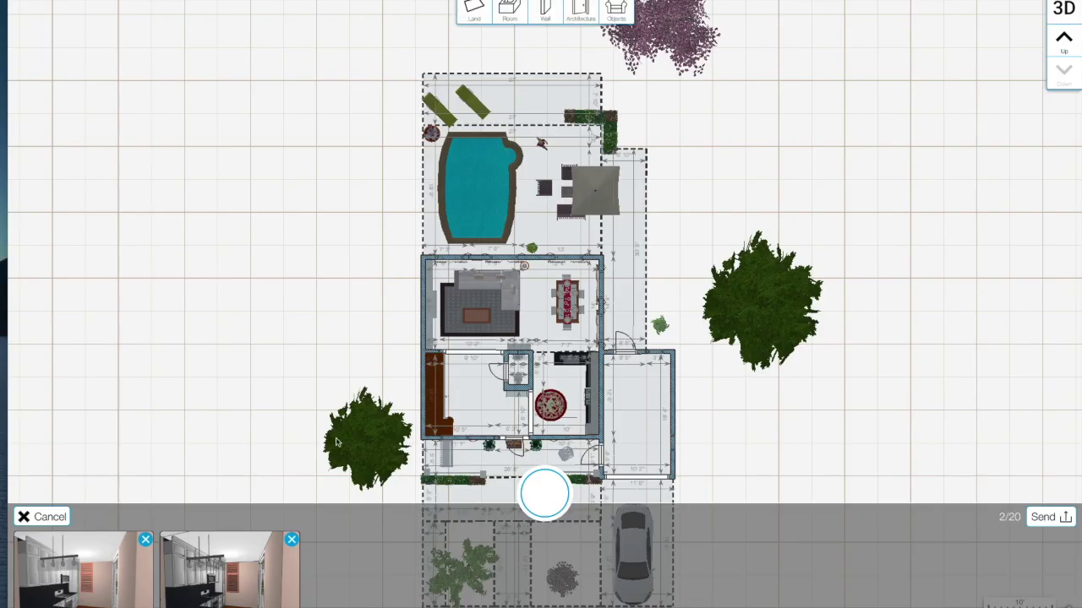
left_click(18, 0)
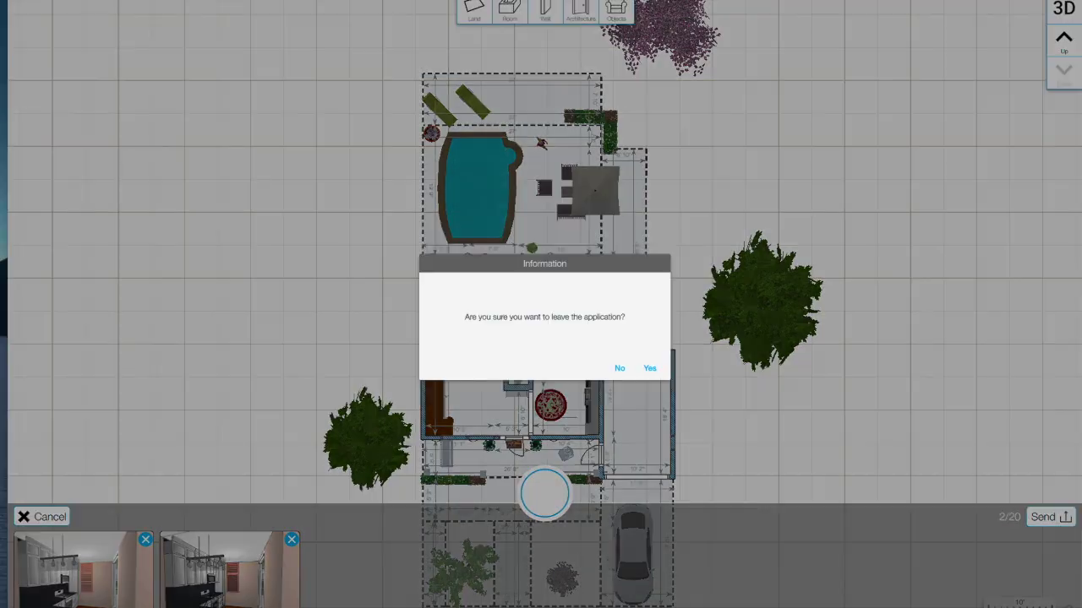
left_click(650, 369)
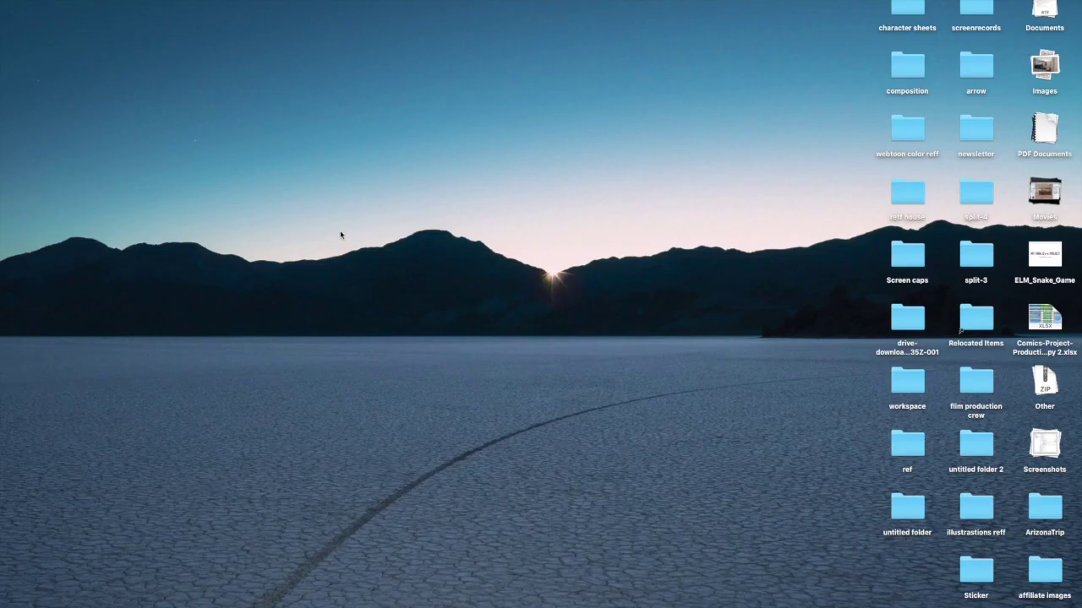
Switch to Clip Studio Paint and open Screenshot_00.jpg and Screenshot_01.jpg from the Desktop
left_click(393, 604)
left_click(125, 1)
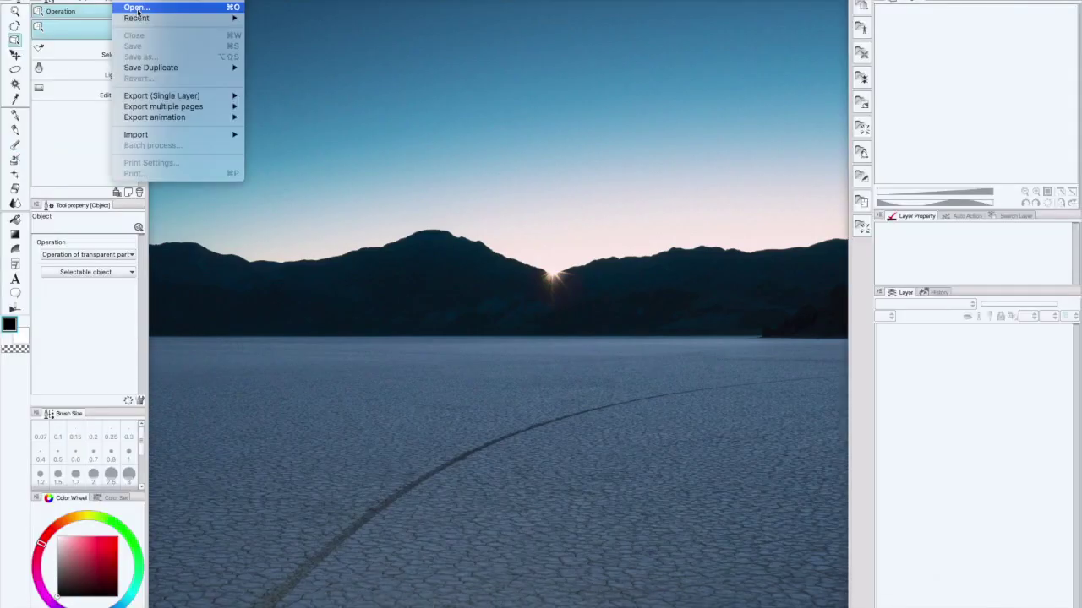
left_click(137, 12)
key("super+o")
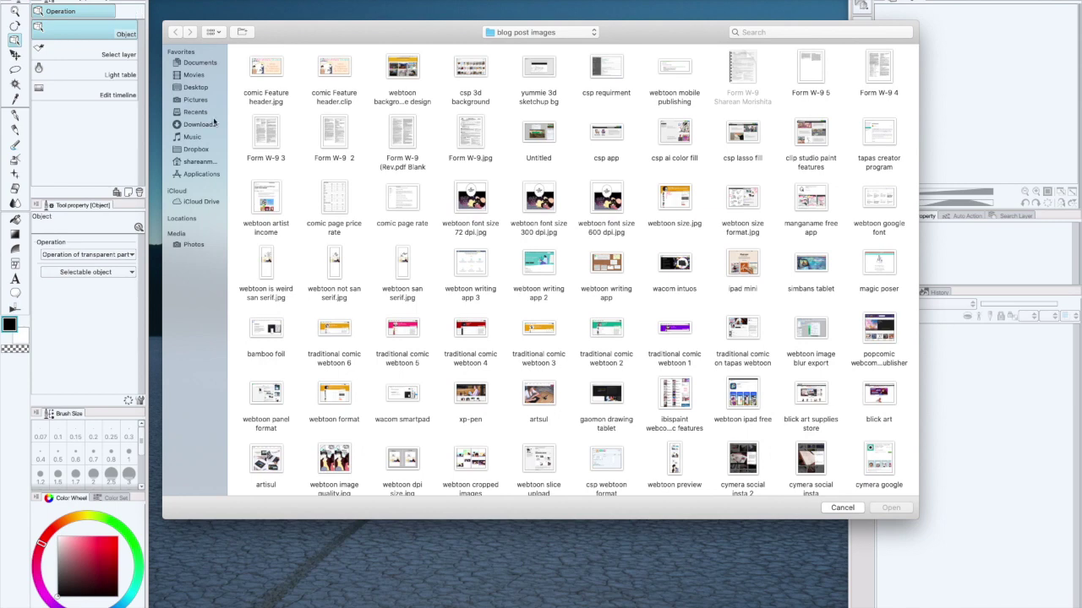
left_click(195, 87)
left_click_drag(247, 76, 355, 68)
left_click(885, 508)
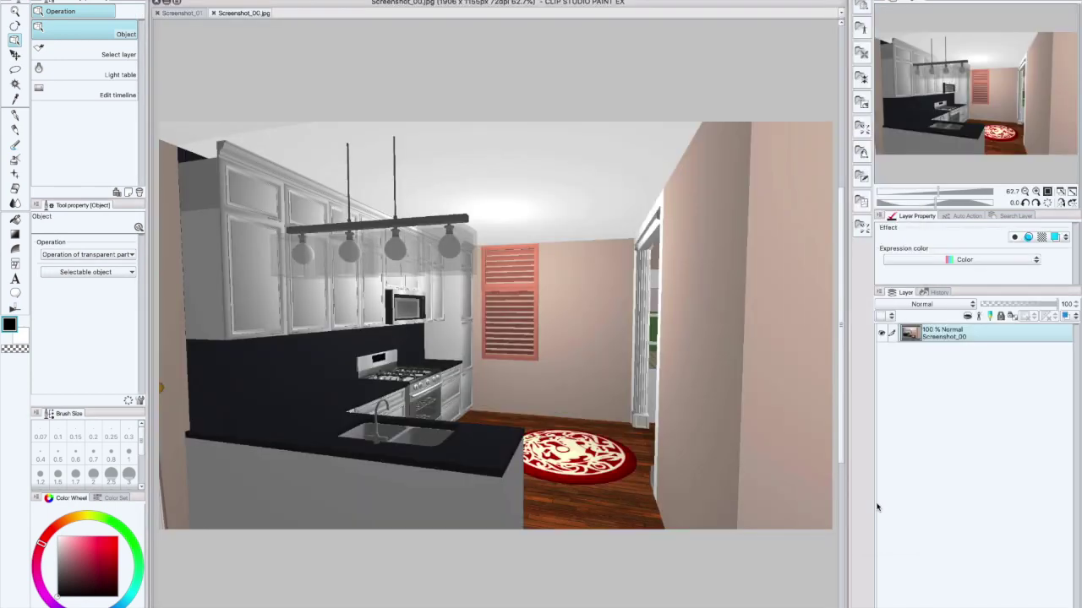
Compare the two kitchen screenshots and try the border effect on the Screenshot_00 layer
left_click(186, 12)
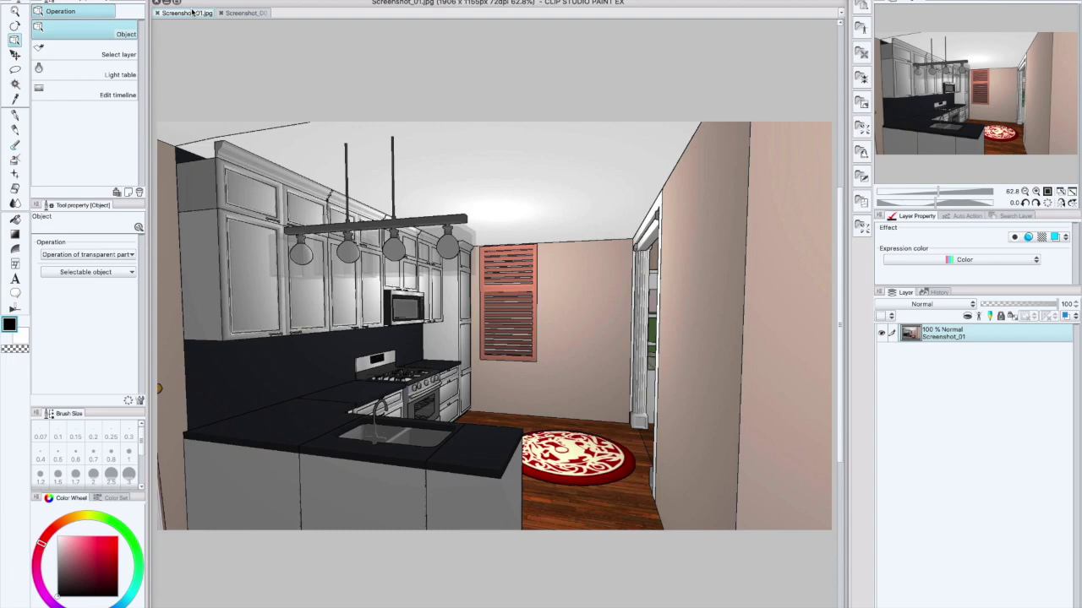
left_click(250, 12)
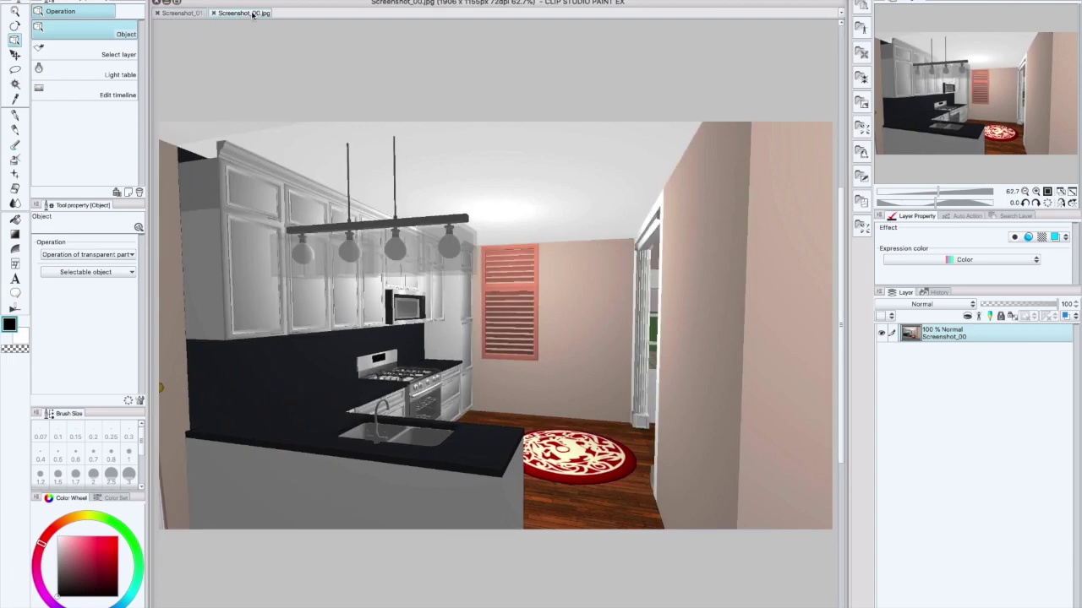
left_click(1015, 237)
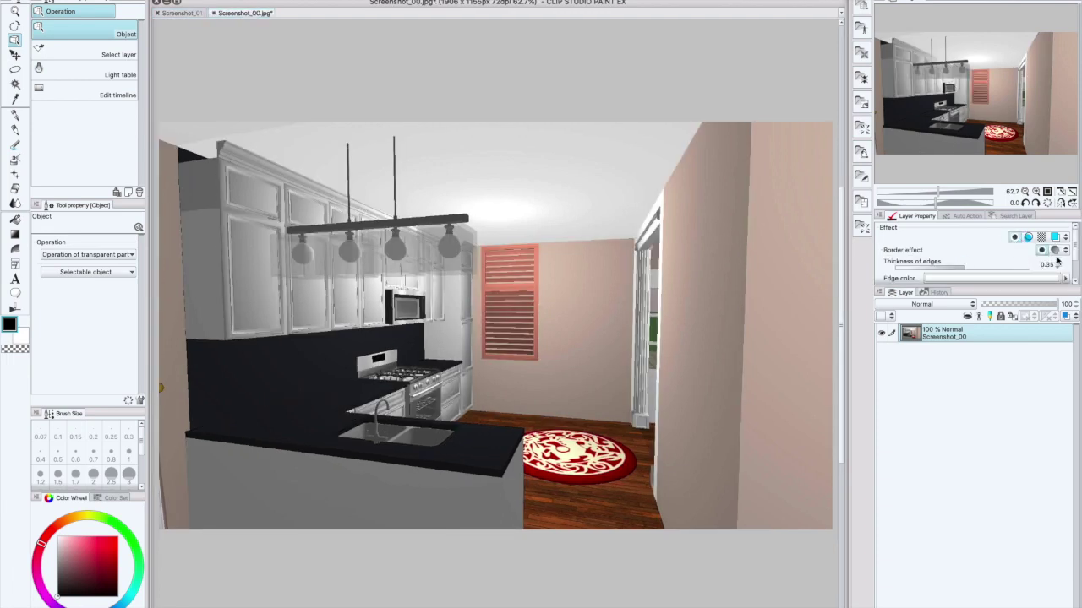
left_click(1015, 237)
Duplicate the Screenshot_00 layer, preview its LT conversion to line art, and cancel the conversion
right_click(976, 333)
left_click(972, 424)
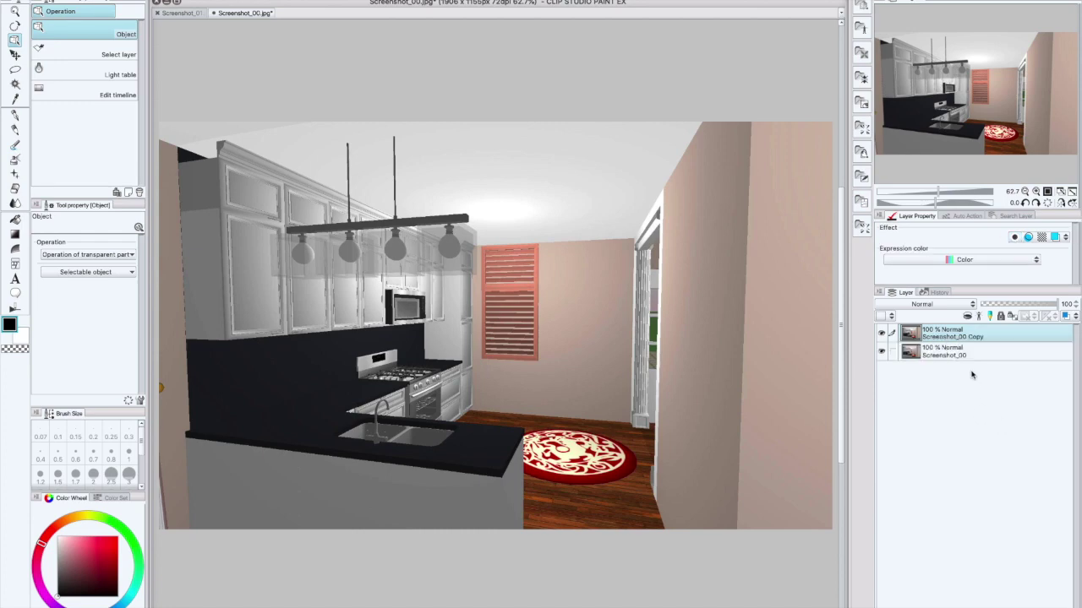
left_click(253, 2)
left_click(313, 152)
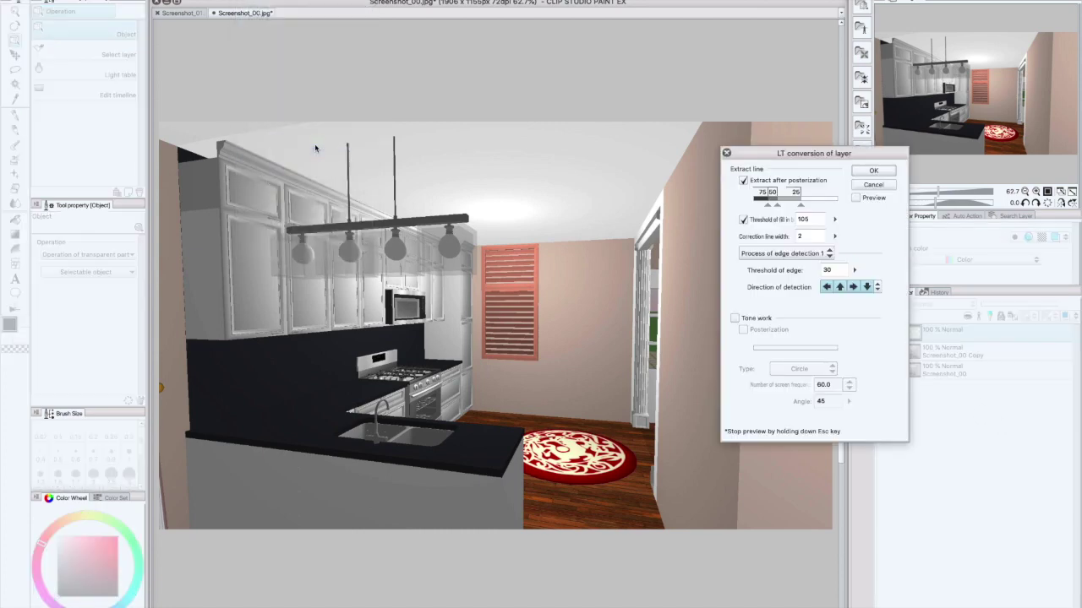
left_click(856, 198)
left_click(873, 184)
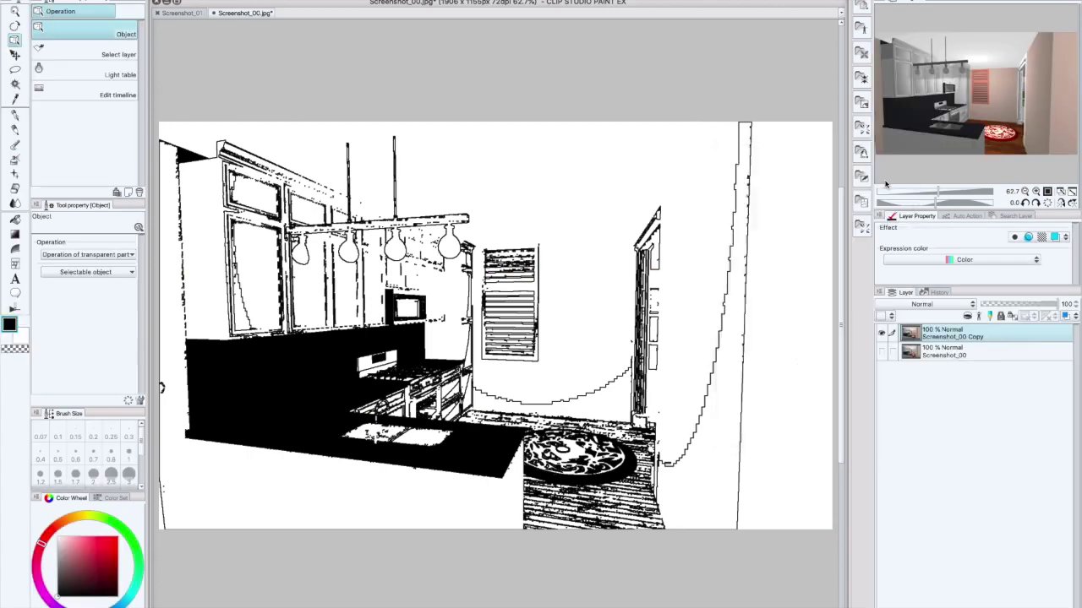
Start an LT conversion of the Screenshot_01 layer with the preview enabled
left_click(180, 13)
left_click(254, 1)
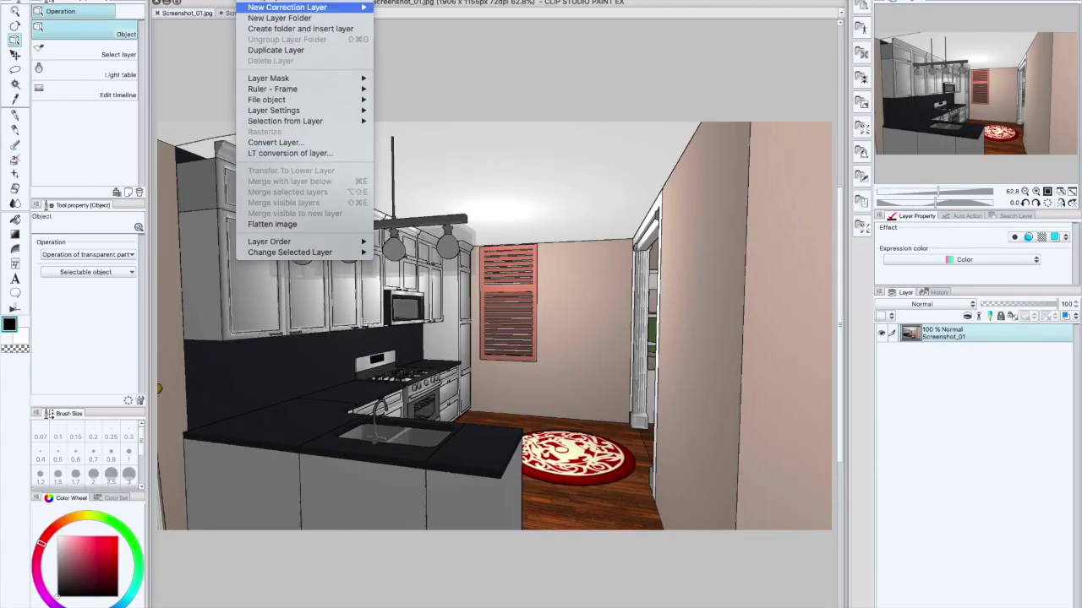
left_click(254, 2)
left_click(253, 2)
left_click(306, 152)
left_click(874, 196)
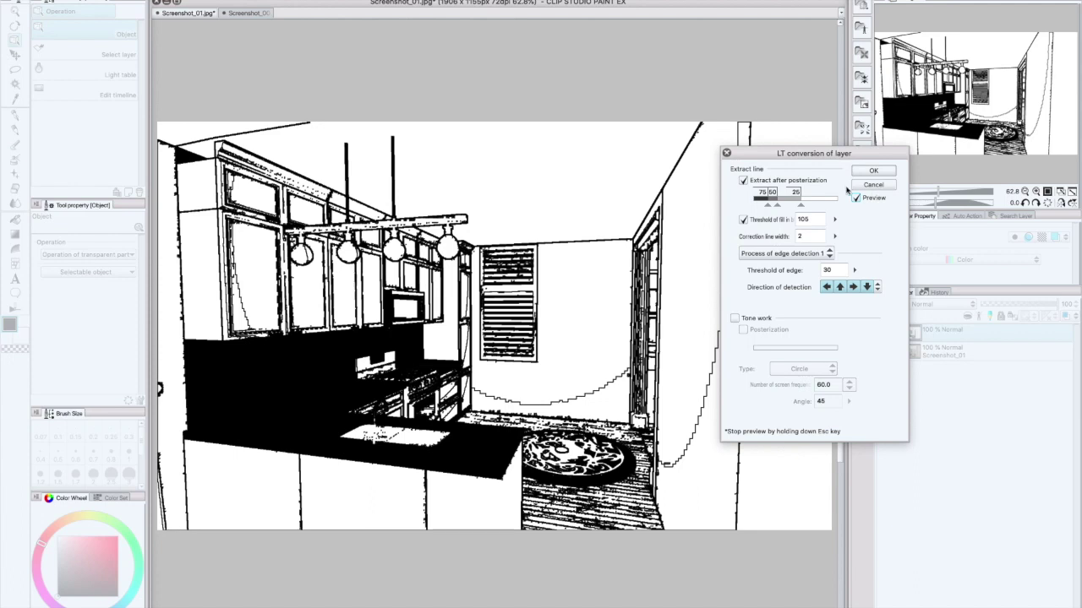
Turn off the black-fill threshold for the extracted lines and inspect the edge detection settings
left_click(743, 220)
left_click(742, 220)
left_click(742, 220)
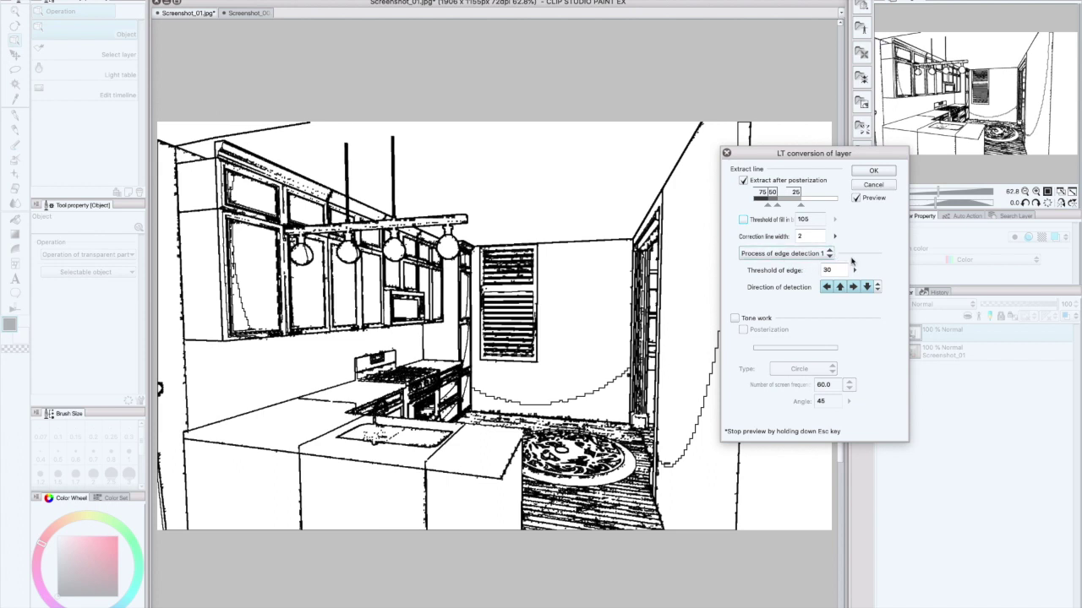
left_click(855, 269)
left_click(823, 256)
left_click(841, 247)
Move the 25 and 50 posterization levels close to the 75 level and apply the LT conversion
left_click(742, 181)
left_click(743, 184)
left_click_drag(798, 207, 782, 207)
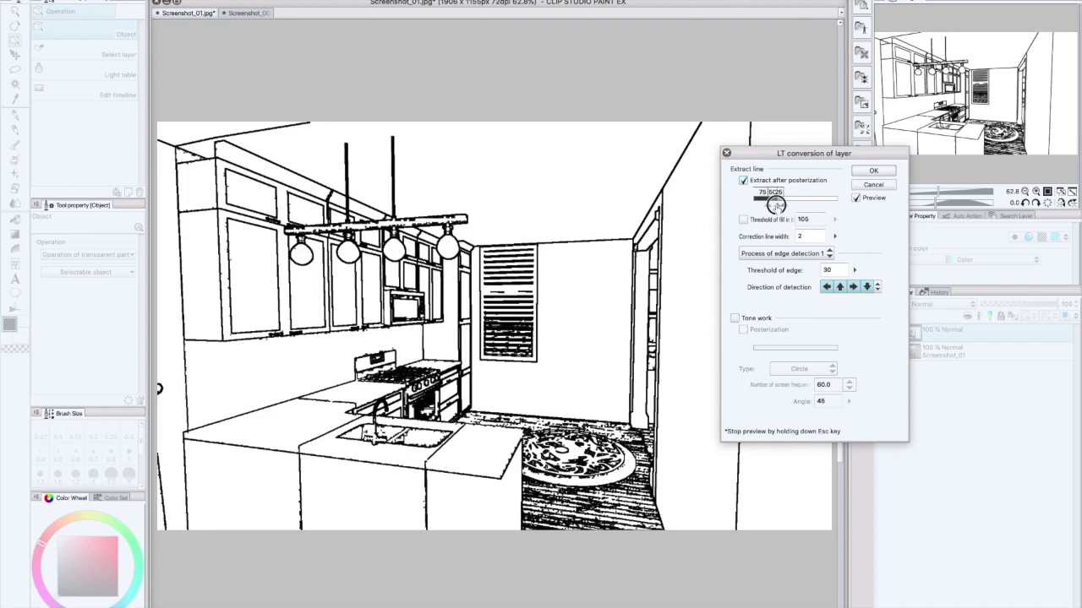
mouse_move(775, 204)
left_mouse_down()
mouse_move(814, 208)
mouse_move(757, 206)
mouse_move(766, 209)
left_mouse_up()
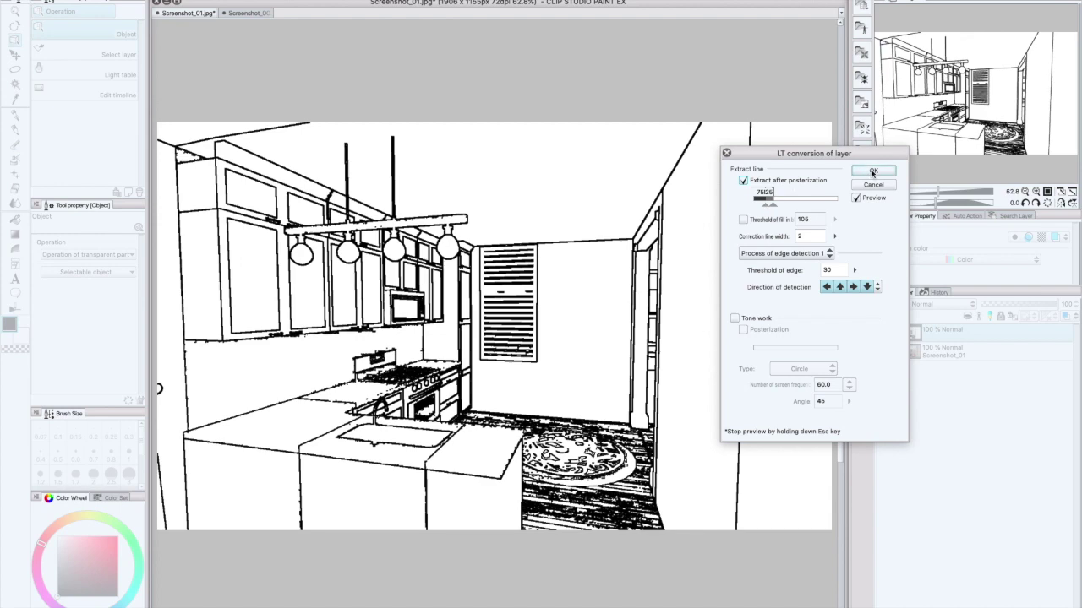
key("Return")
Duplicate the converted line art folder Screenshot_01 2 and hide the original folder
left_click(901, 333)
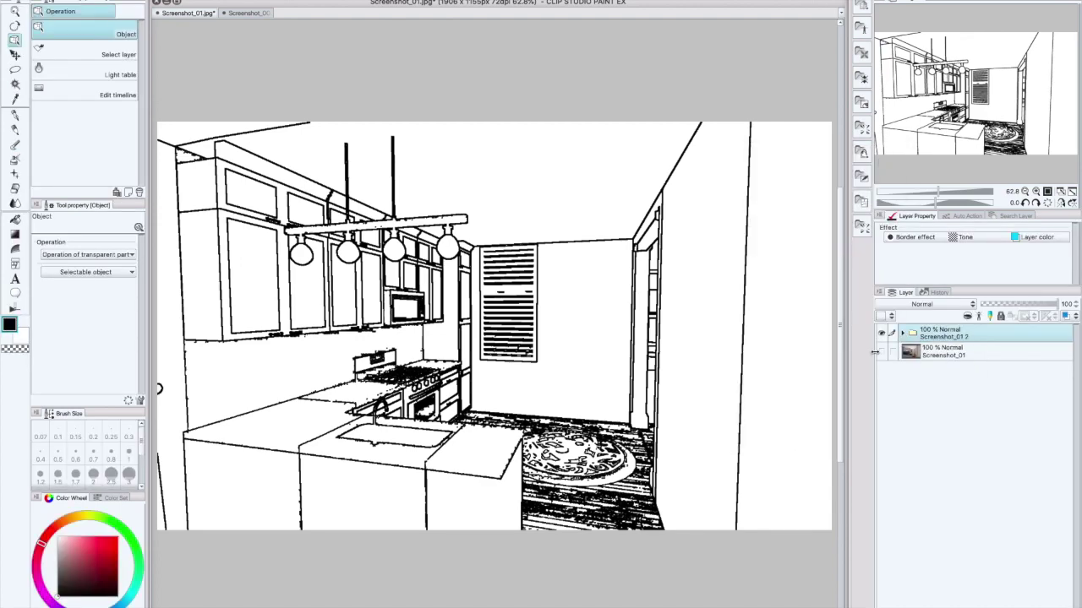
left_click(882, 333)
left_click(882, 334)
right_click(964, 338)
left_click(986, 421)
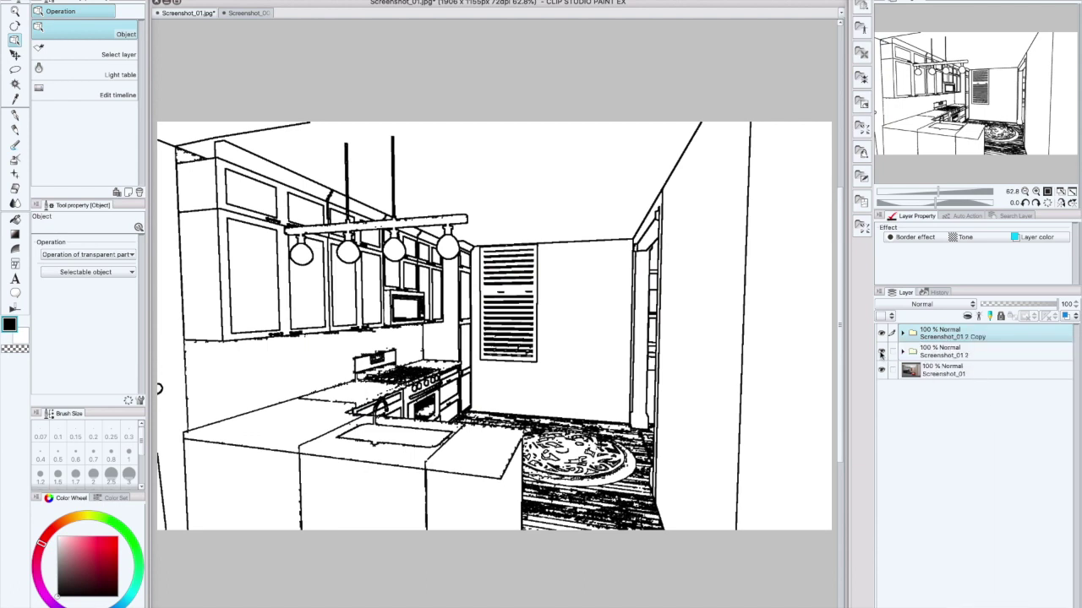
left_click(881, 352)
Expand the copied line art folder and delete its Fill 1 Copy layer, keeping the outline layer
right_click(961, 338)
key("Escape")
left_click(901, 333)
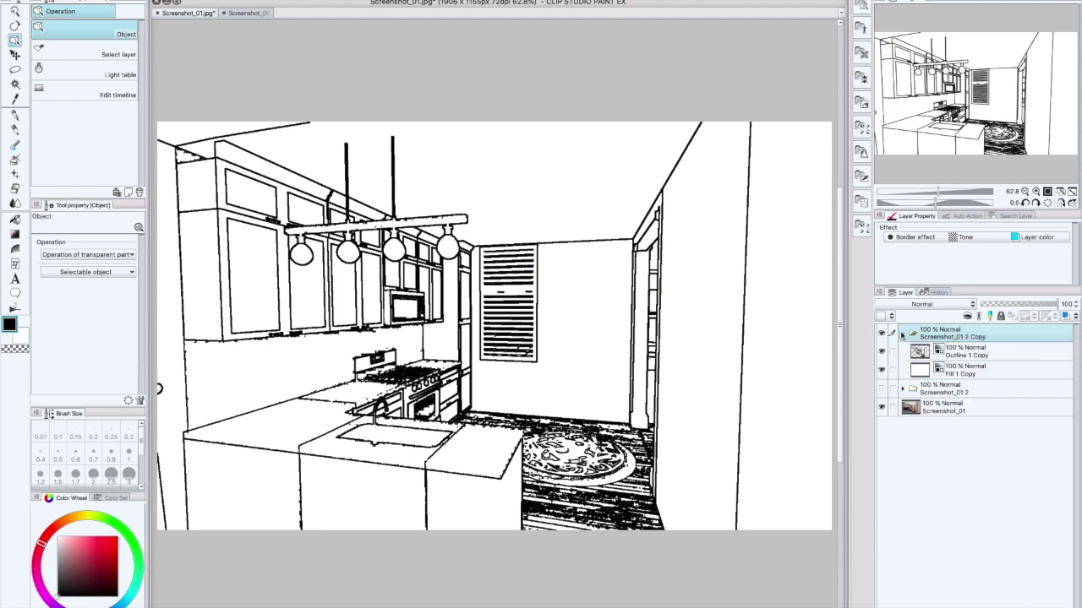
left_click(881, 370)
left_click(975, 376)
left_click(1062, 606)
left_click(606, 222)
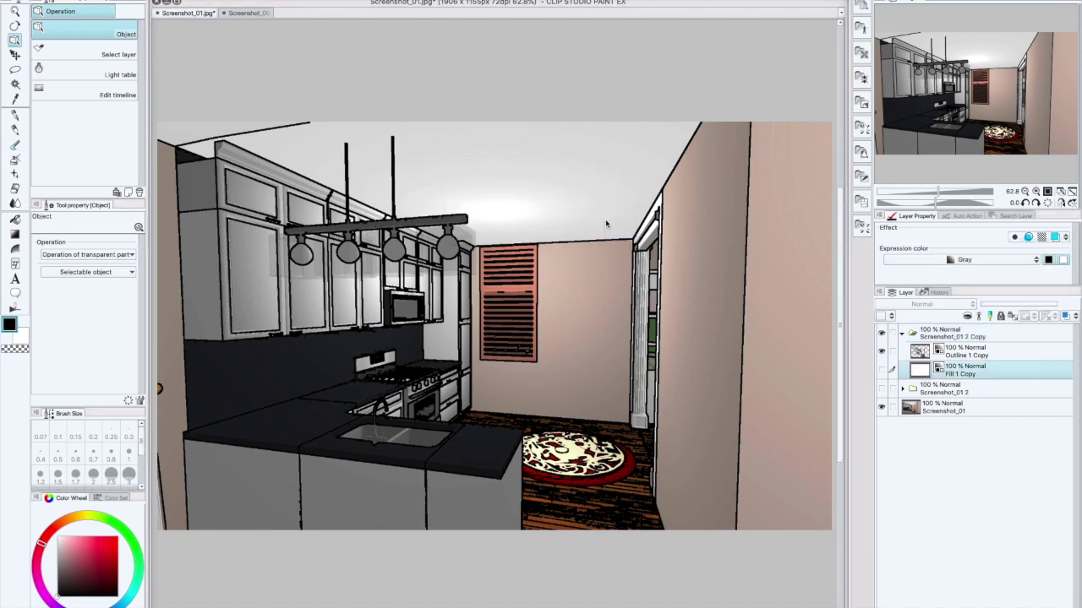
left_click(881, 351)
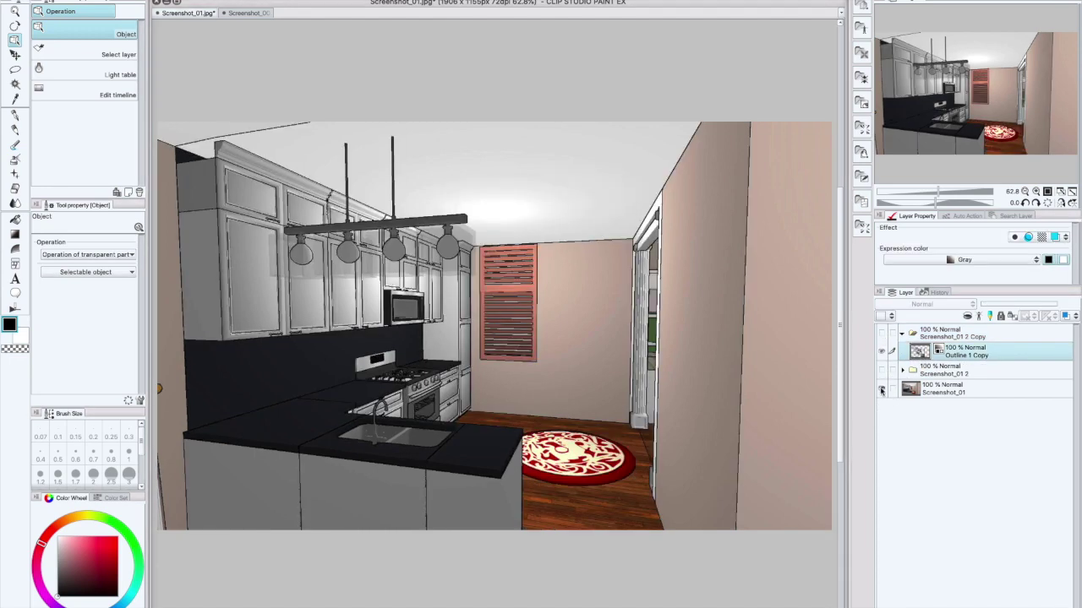
Copy the Screenshot_01 layer and the Outline 1 Copy layer into the Screenshot_00 document
left_click(932, 381)
left_click(257, 14)
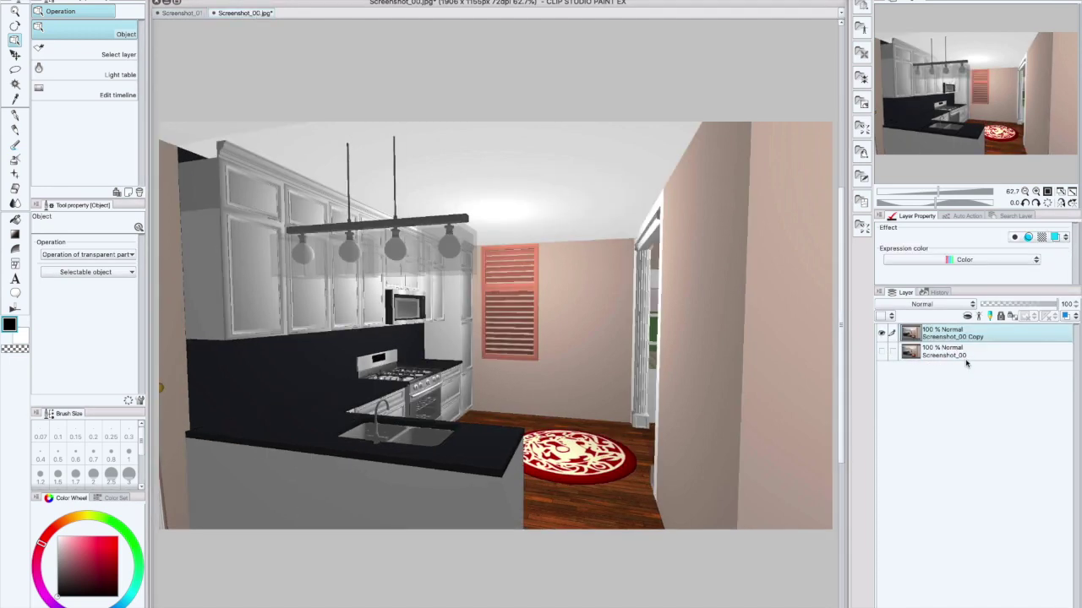
left_click(193, 13)
left_click(882, 332)
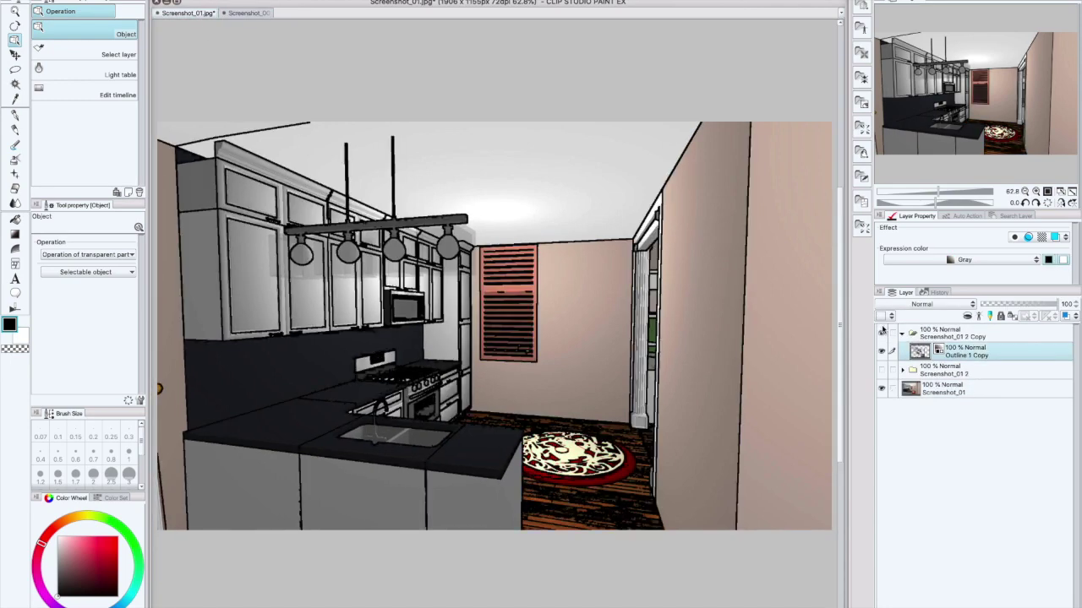
left_click(244, 13)
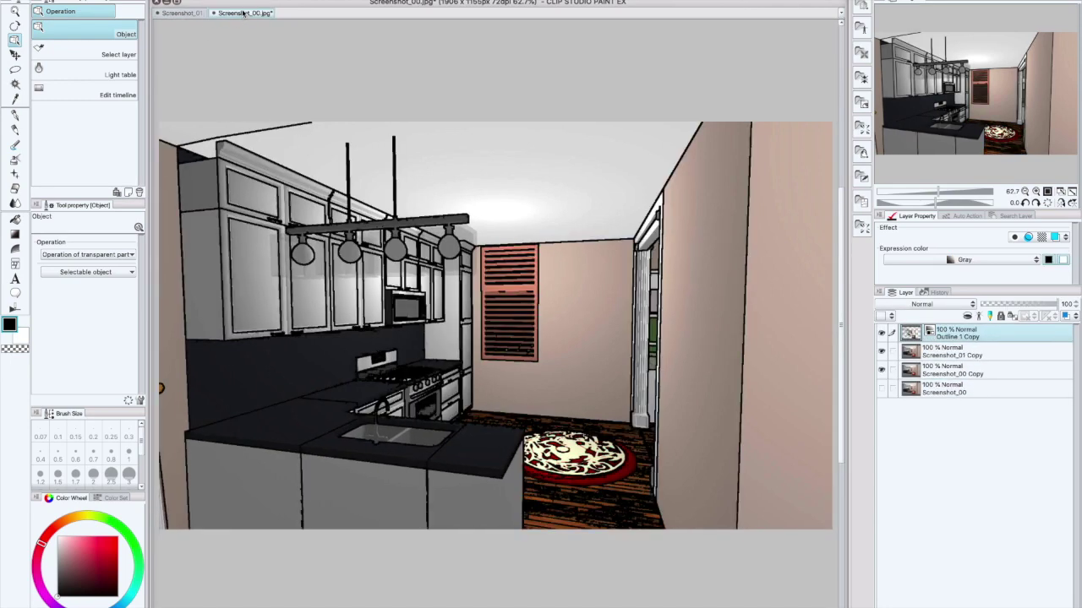
Close the Screenshot_01 document without saving it
left_click(187, 14)
left_click(158, 15)
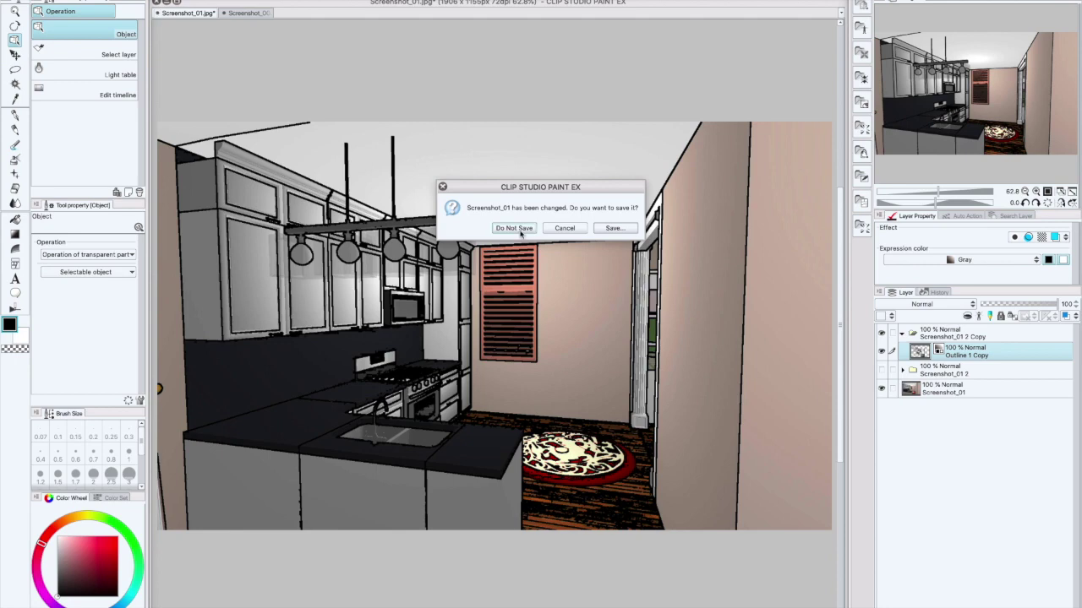
left_click(517, 231)
Compare the picture with and without the Screenshot_01 Copy and Outline 1 Copy layers
left_click(882, 351)
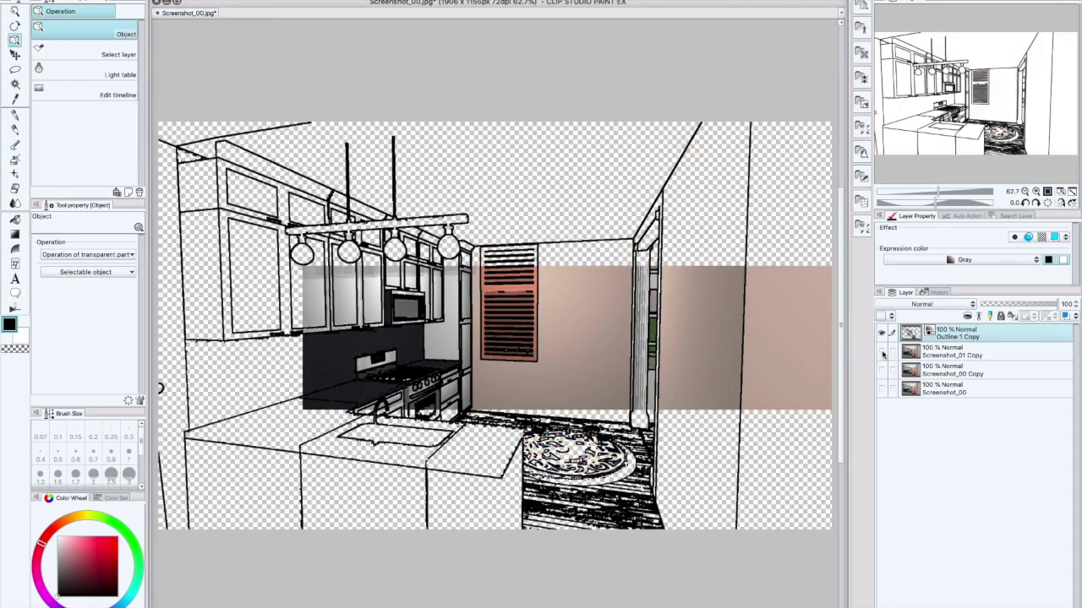
left_click(882, 351)
left_click(882, 333)
left_click(881, 334)
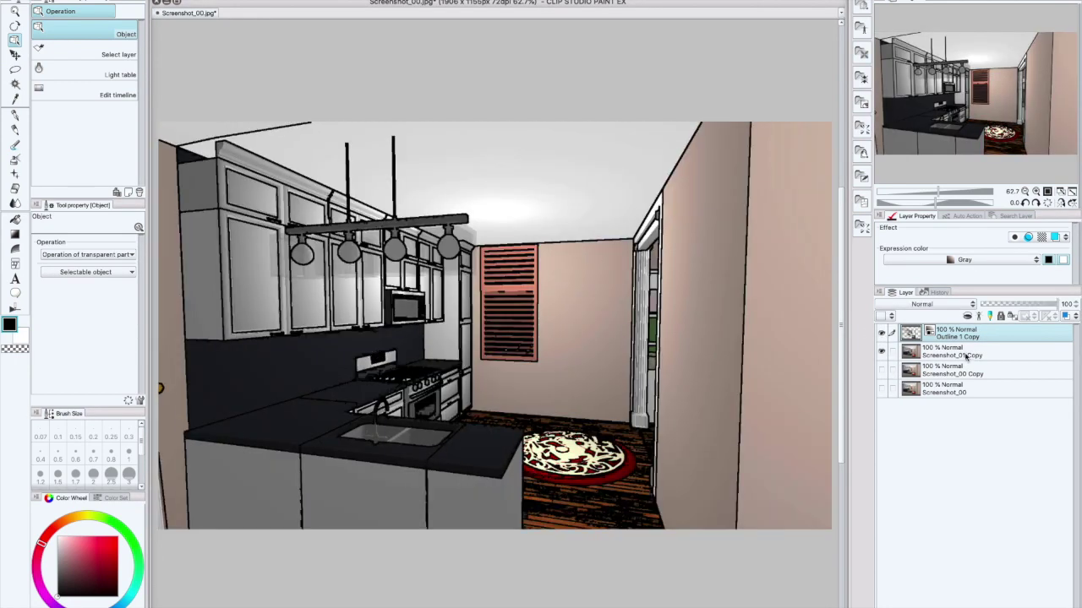
Hide the outline and Screenshot_01 Copy layers, and show and select the Screenshot_00 Copy layer
left_click(957, 355)
left_click(881, 333)
left_click(881, 350)
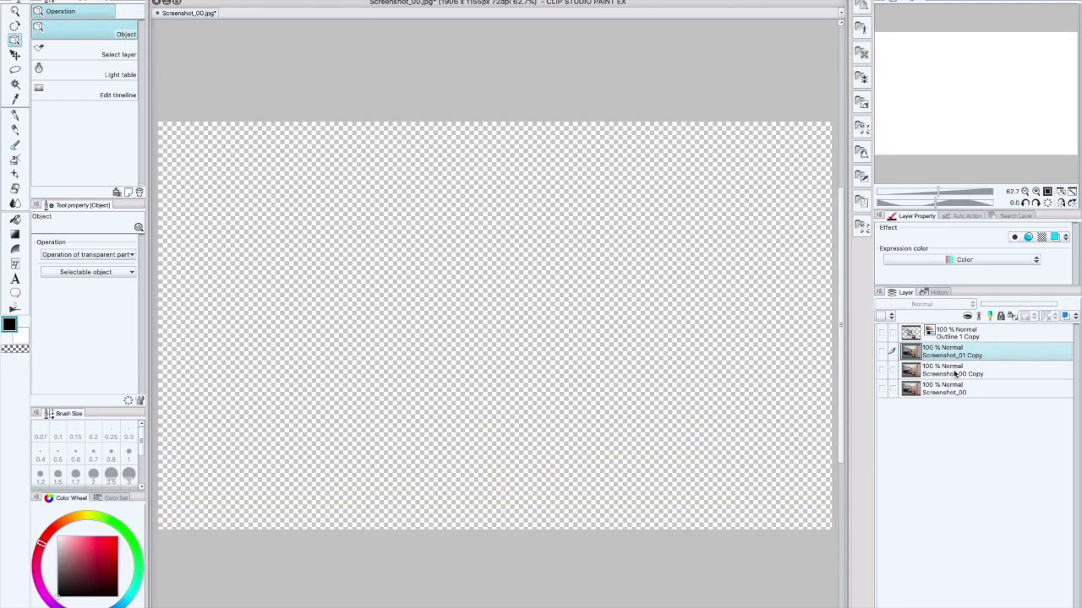
left_click(882, 370)
left_click(953, 372)
Adjust the half tone color balance of Screenshot_00 Copy to 17 cyan-red, -9 magenta-green and -50 yellow-blue
left_click(254, 1)
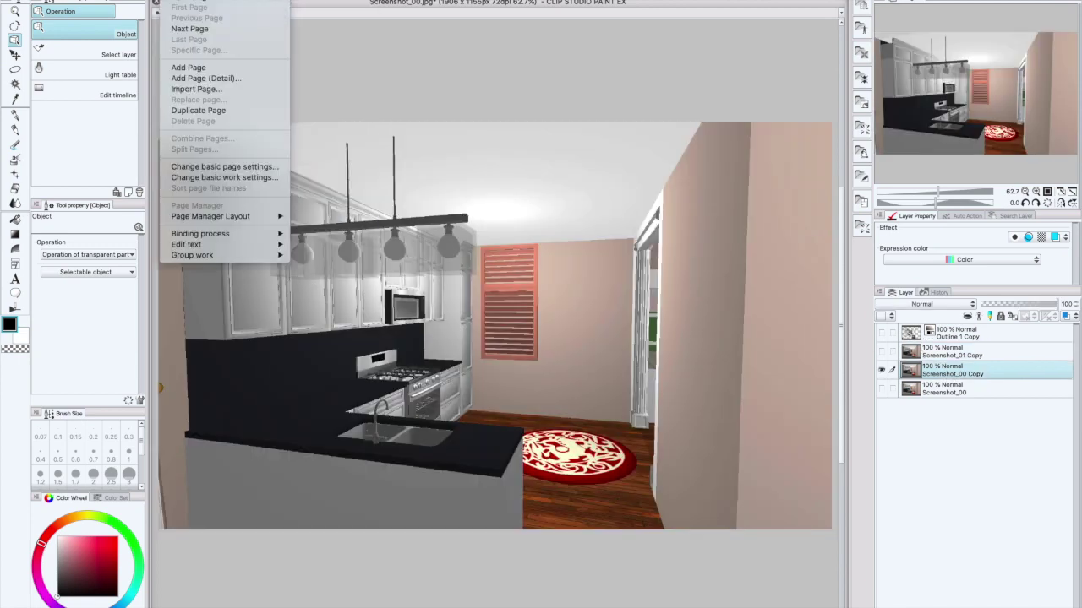
mouse_move(209, 180)
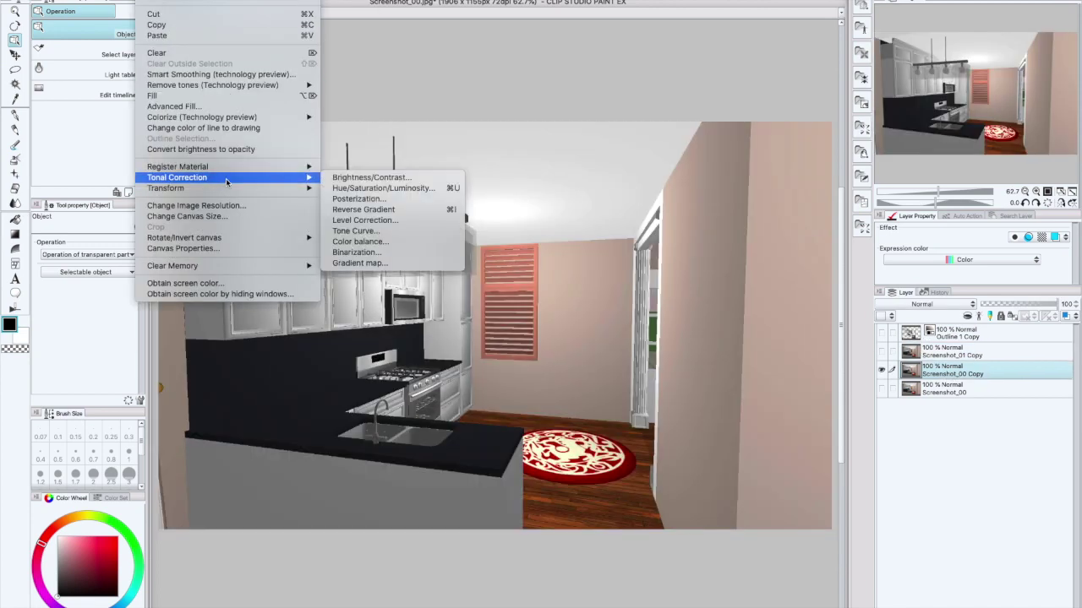
left_click(359, 242)
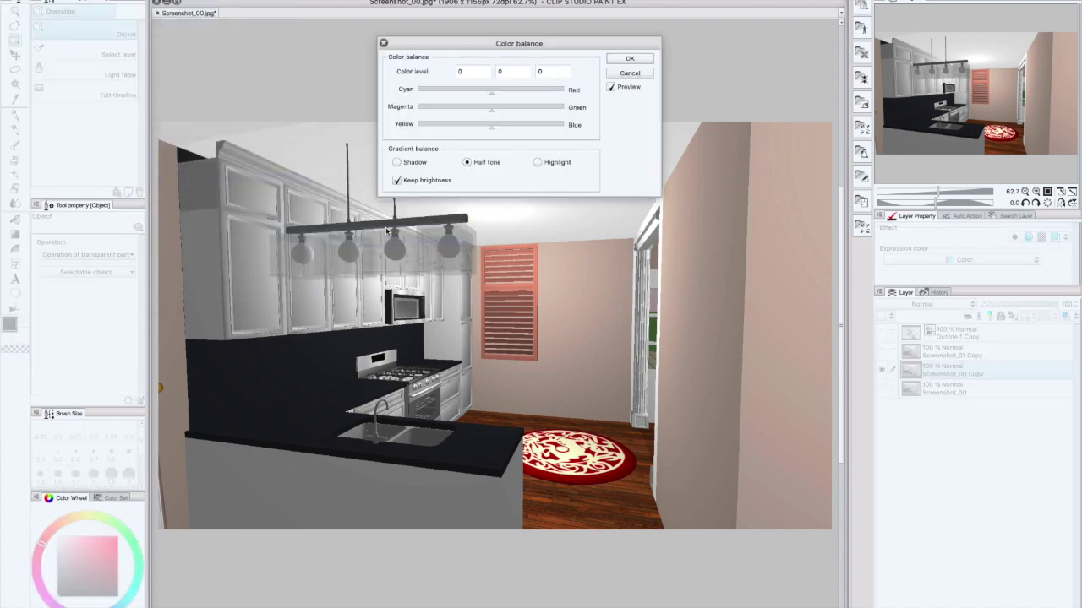
left_click_drag(491, 91, 469, 95)
left_click(490, 112)
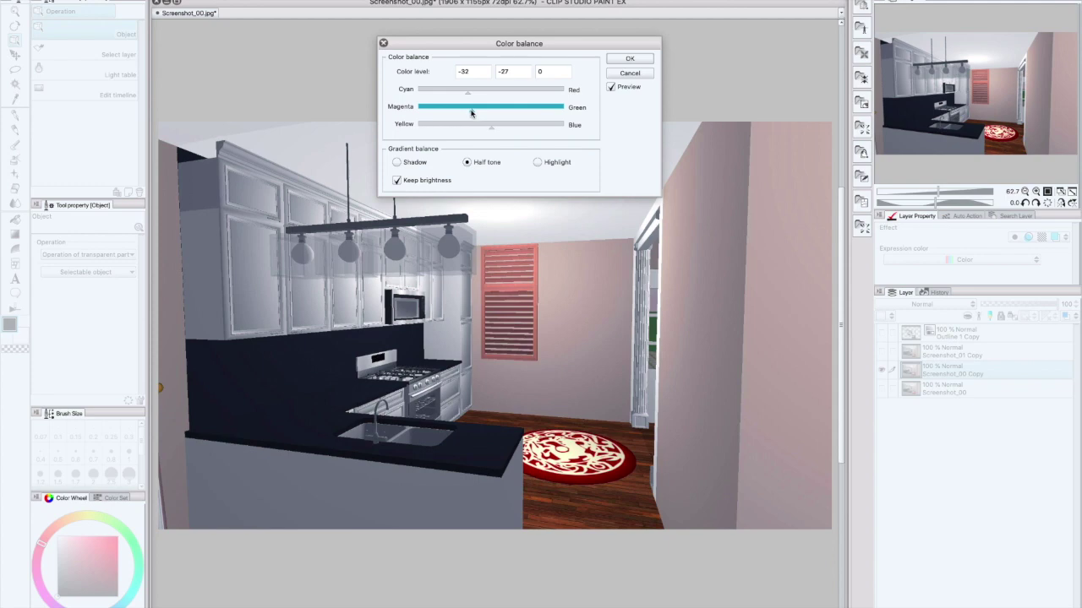
left_click_drag(503, 111, 477, 113)
left_click(512, 127)
left_click(457, 125)
left_click(470, 96)
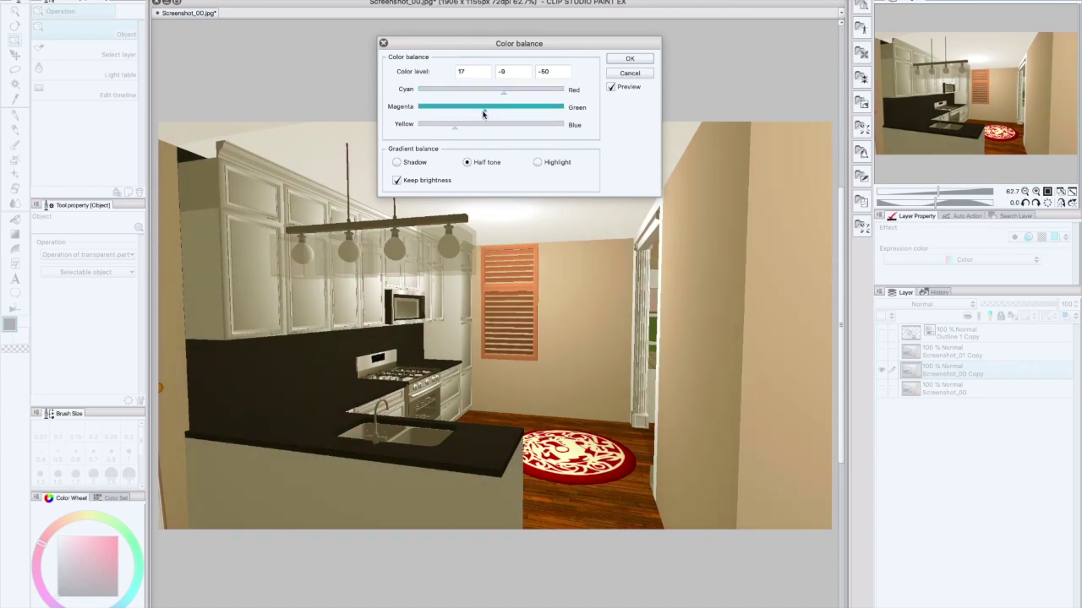
Adjust the shadow color balance, setting cyan-red to -7 and yellow-blue to -6, and fine-tune magenta-green
left_click(396, 161)
left_click(499, 97)
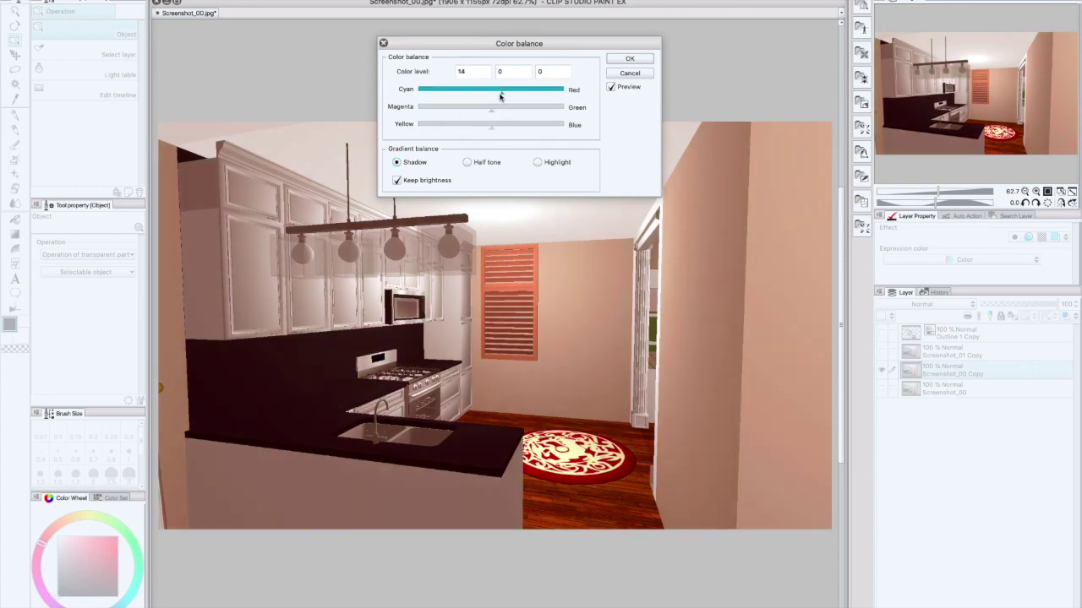
left_click_drag(499, 97, 485, 95)
left_click(490, 126)
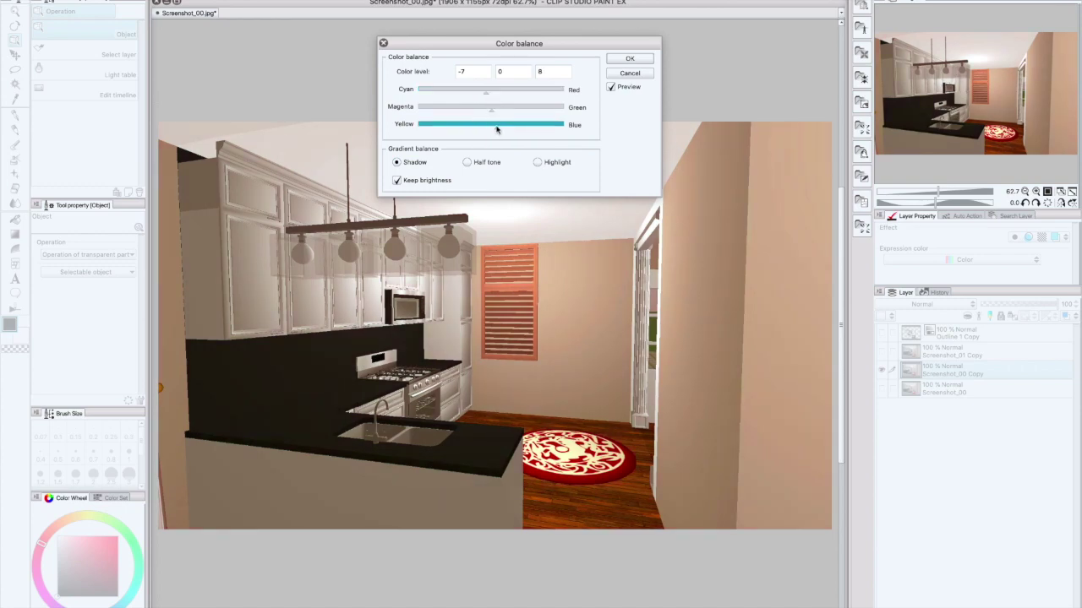
left_click_drag(489, 110, 485, 113)
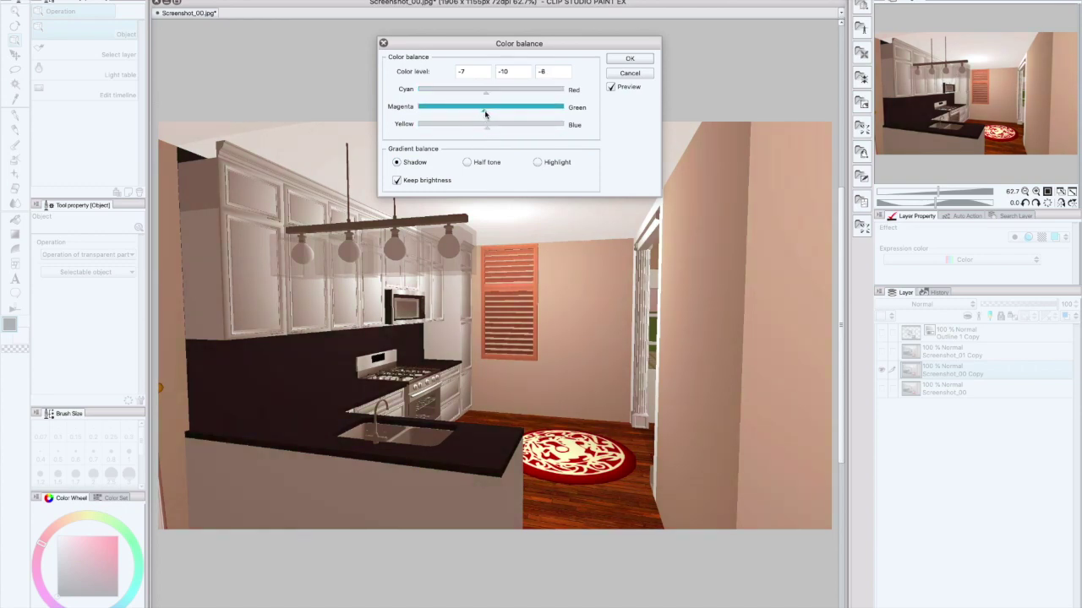
Set the highlight color balance to -7, -4 and 5 and apply the color correction
left_click(537, 161)
left_click(500, 96)
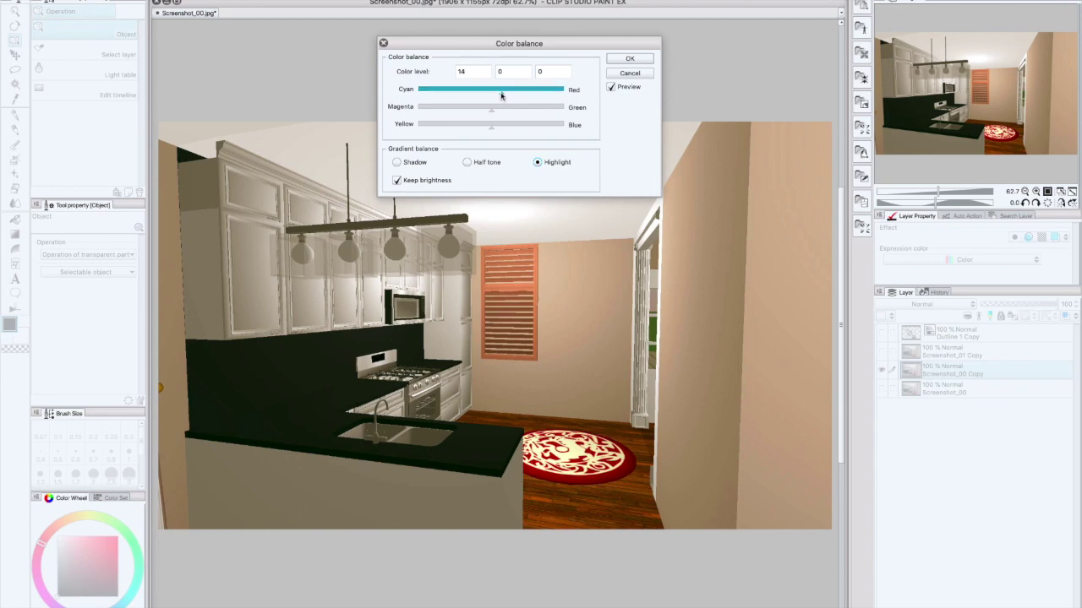
left_click(485, 112)
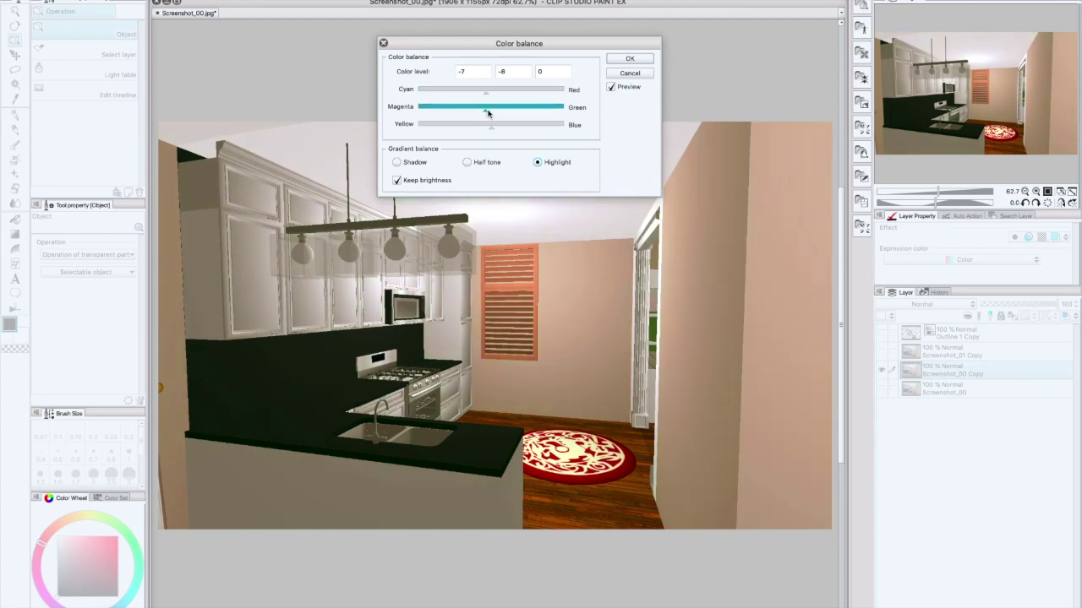
left_click(489, 110)
left_click(487, 127)
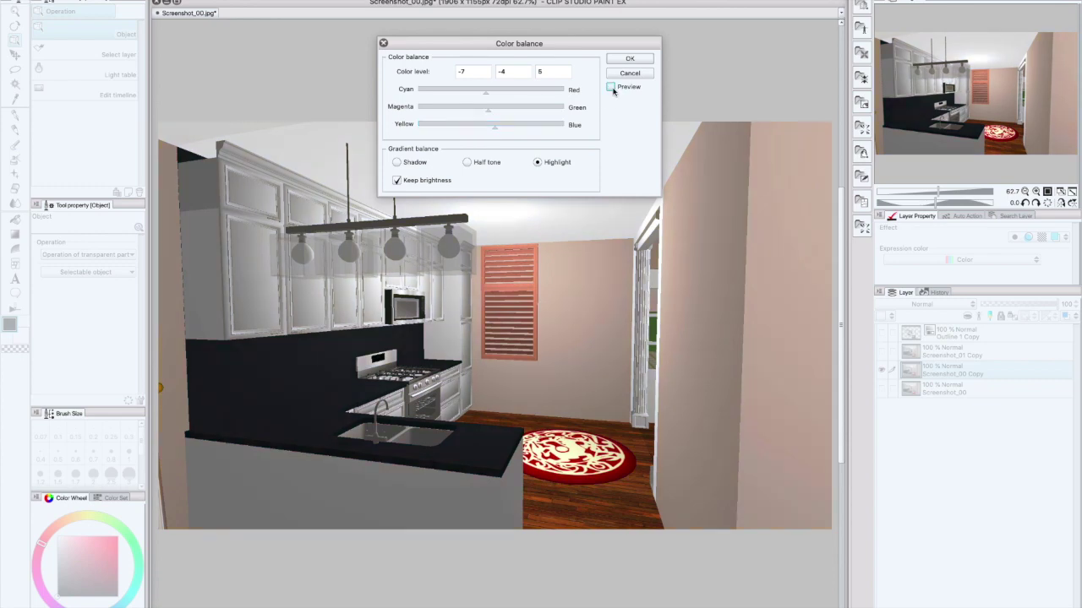
left_click(630, 61)
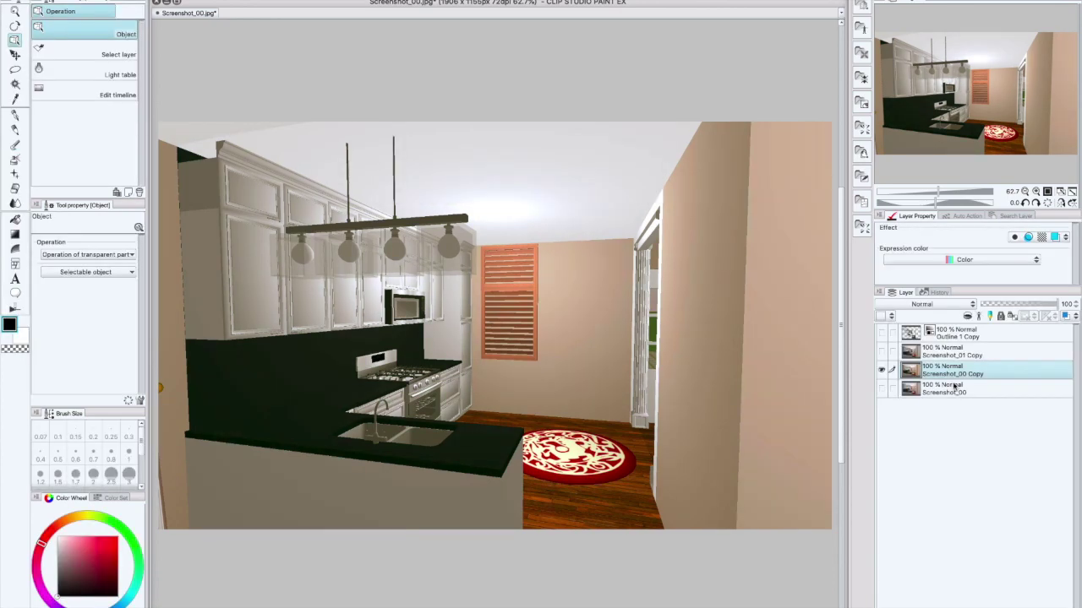
Show the Screenshot_01 Copy layer and set it to Overlay blending at 32% opacity
left_click(882, 351)
left_click(966, 355)
left_click(929, 305)
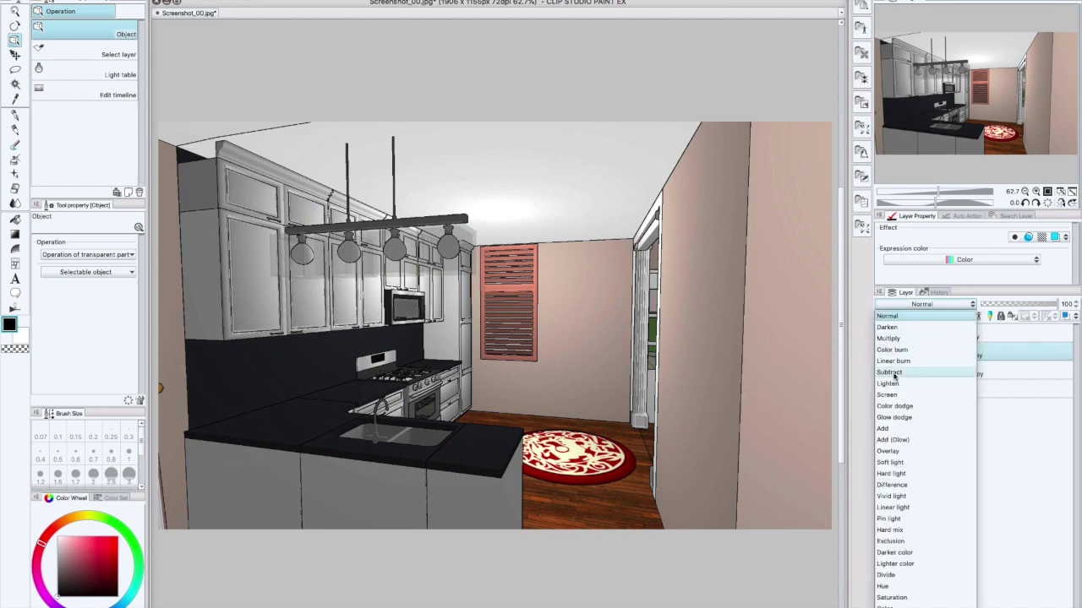
left_click(891, 456)
left_click_drag(1048, 304, 1006, 303)
Show the Outline 1 Copy layer and add a new empty layer above it
left_click(883, 353)
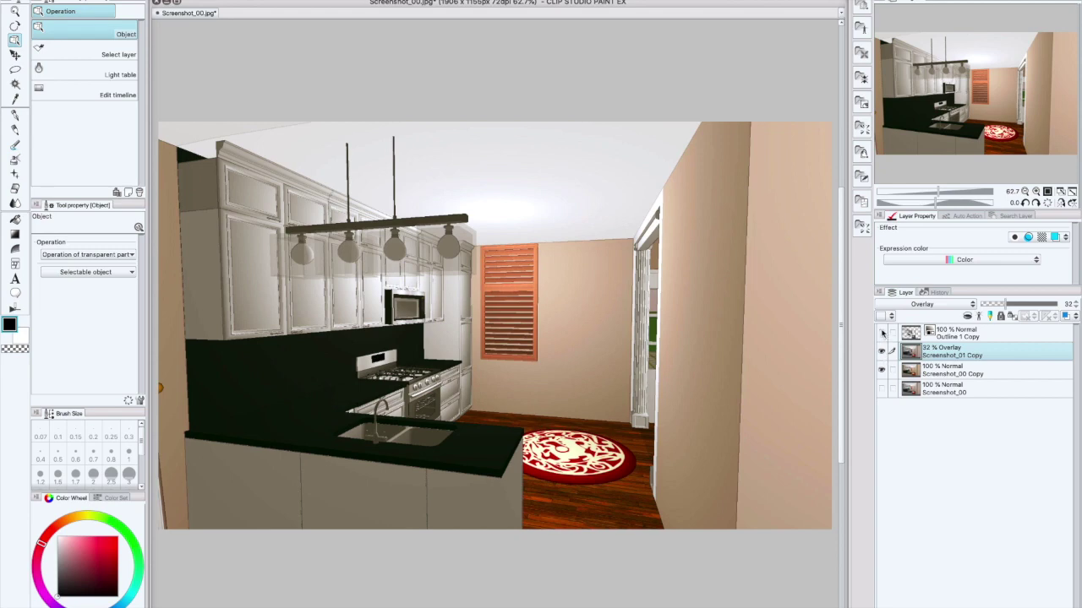
left_click(882, 332)
left_click(966, 315)
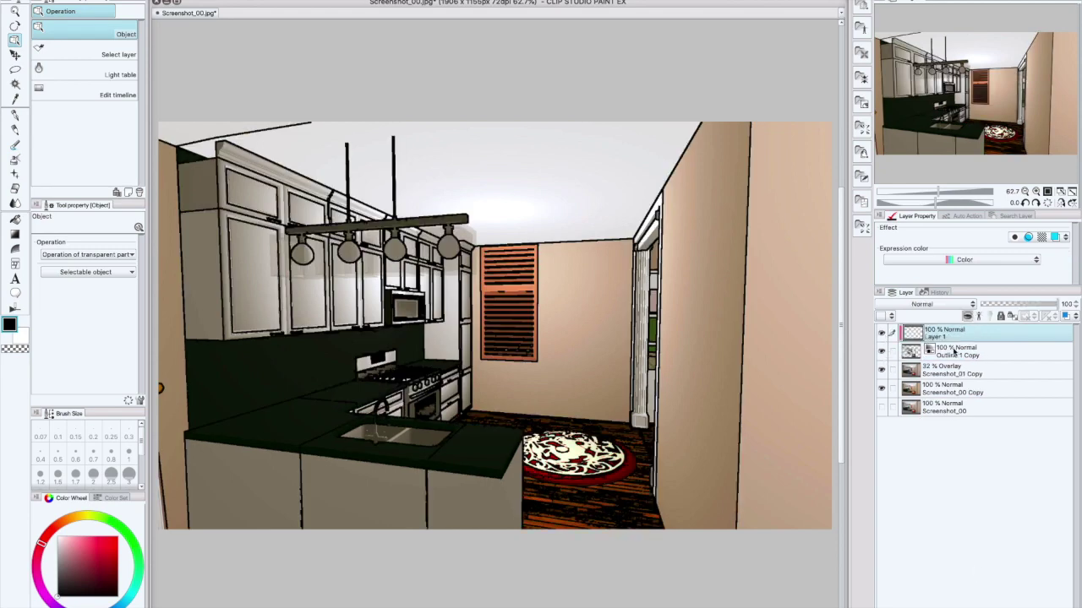
Set the Outline 1 Copy layer to Overlay blending at 34% opacity
left_click(953, 352)
left_click(922, 304)
left_click(929, 448)
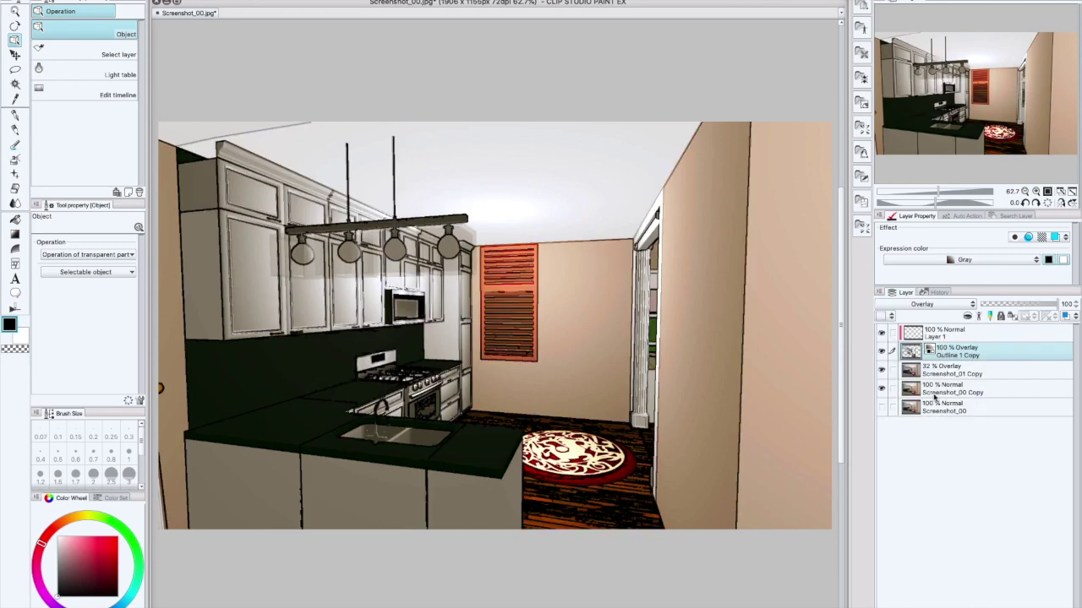
left_click_drag(1019, 304, 1006, 304)
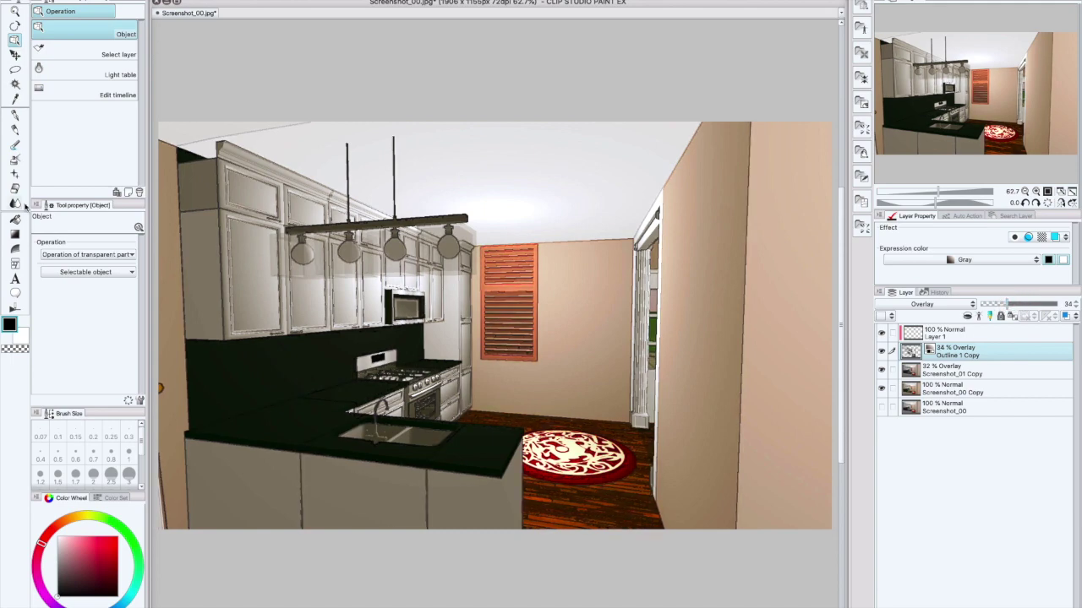
Choose the Gradient tool with the 青月長石色 gradient preset
left_click(15, 158)
key("g")
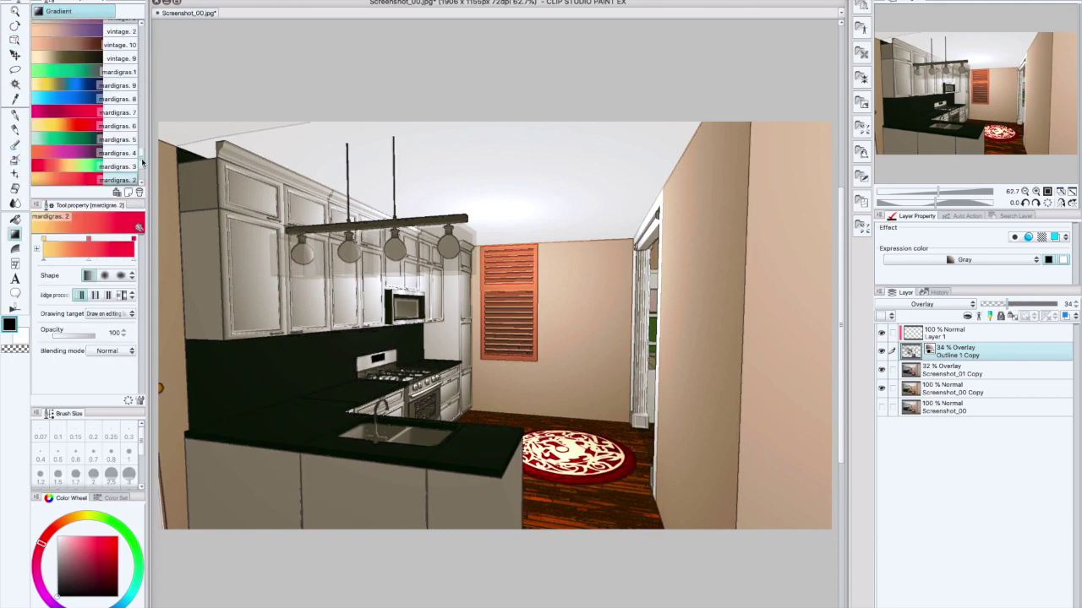
left_click_drag(142, 161, 140, 75)
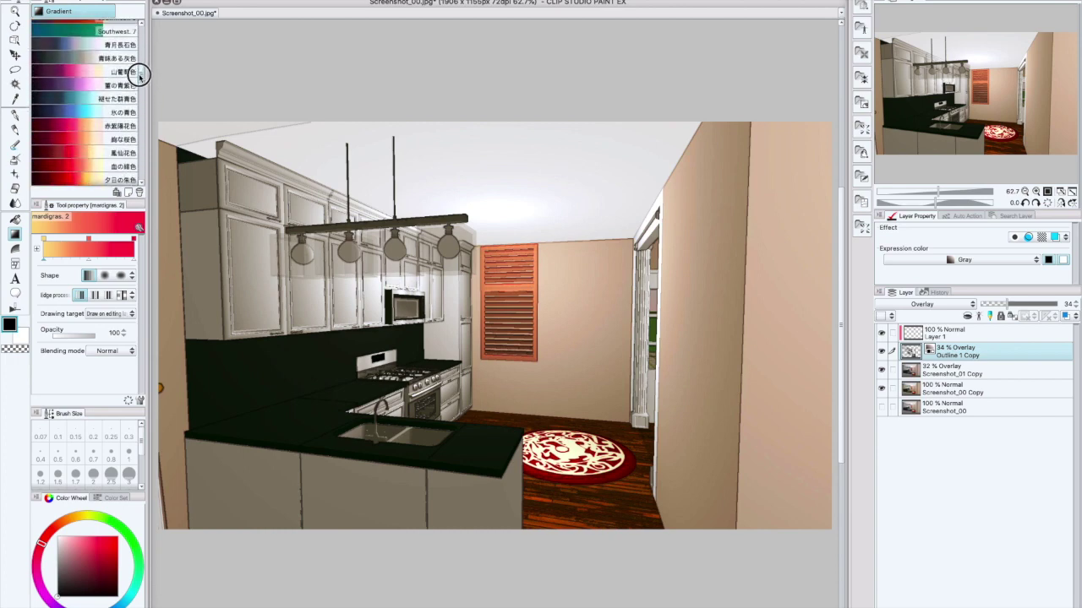
left_click(96, 42)
Try the gradient diagonally across the Outline 1 Copy layer, undo it, and select the empty Layer 1
left_click_drag(586, 434, 456, 162)
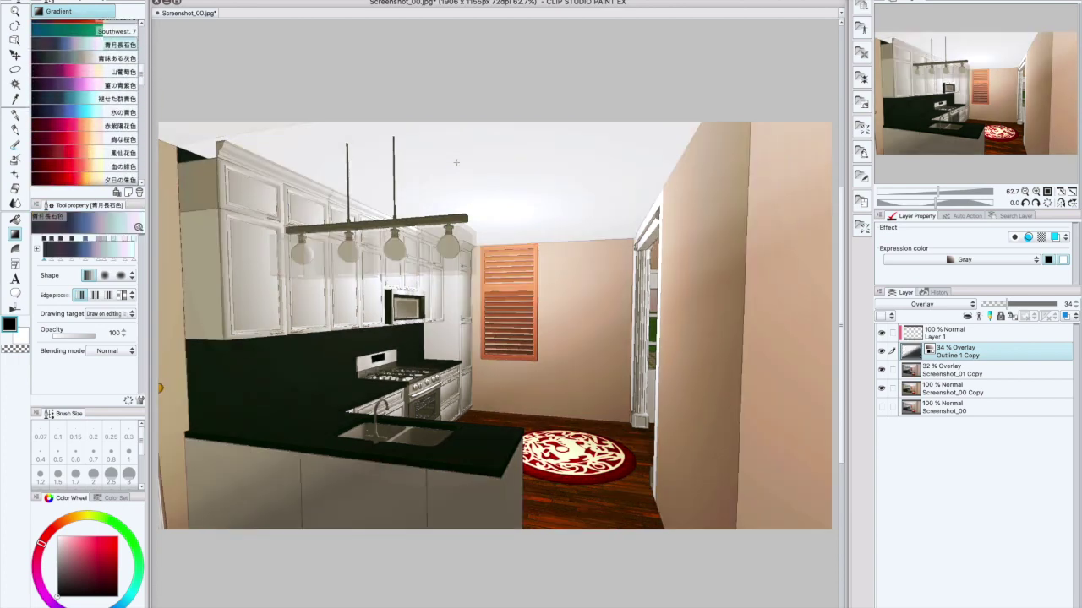
key("super+z")
left_click(957, 334)
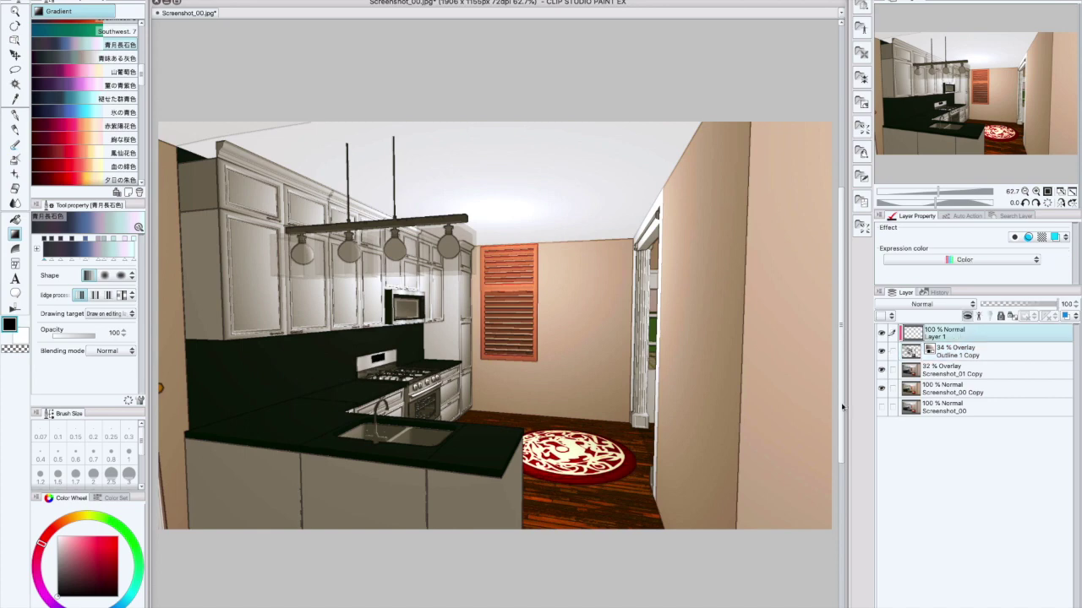
Apply the gradient diagonally from the lower right wall up to the ceiling on Layer 1 and toggle layer visibility to compare the effect
left_click_drag(754, 513, 528, 150)
left_click(880, 333)
left_click(880, 333)
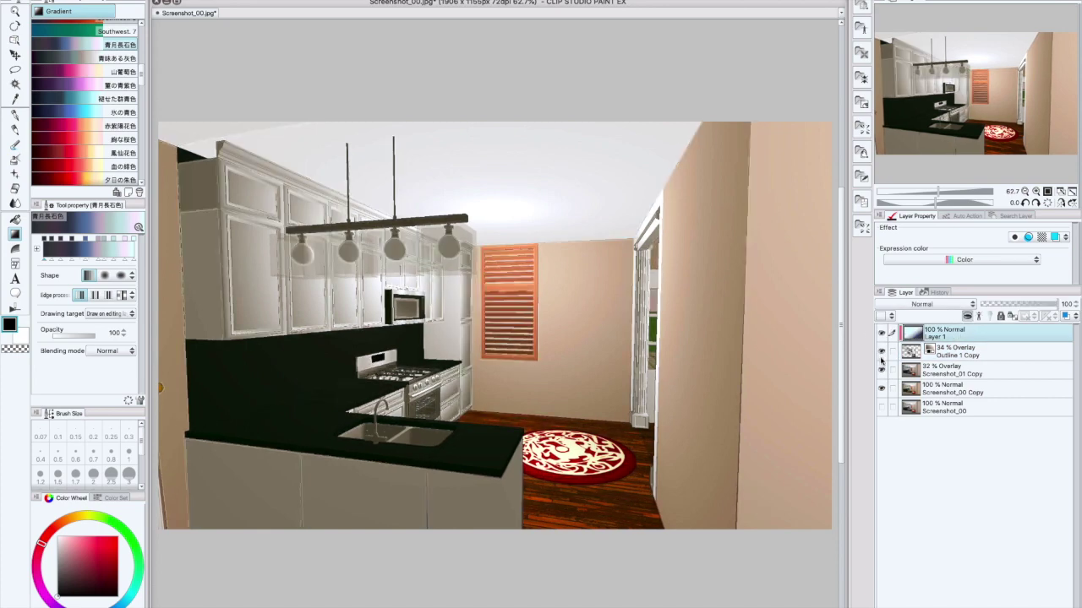
left_click(880, 352)
left_click(881, 353)
Group Layer 1, Outline 1 Copy, Screenshot_01 Copy and Screenshot_00 Copy into a folder and collapse it
left_click(972, 353)
left_click(971, 407, "shift")
left_click_drag(972, 405, 971, 340)
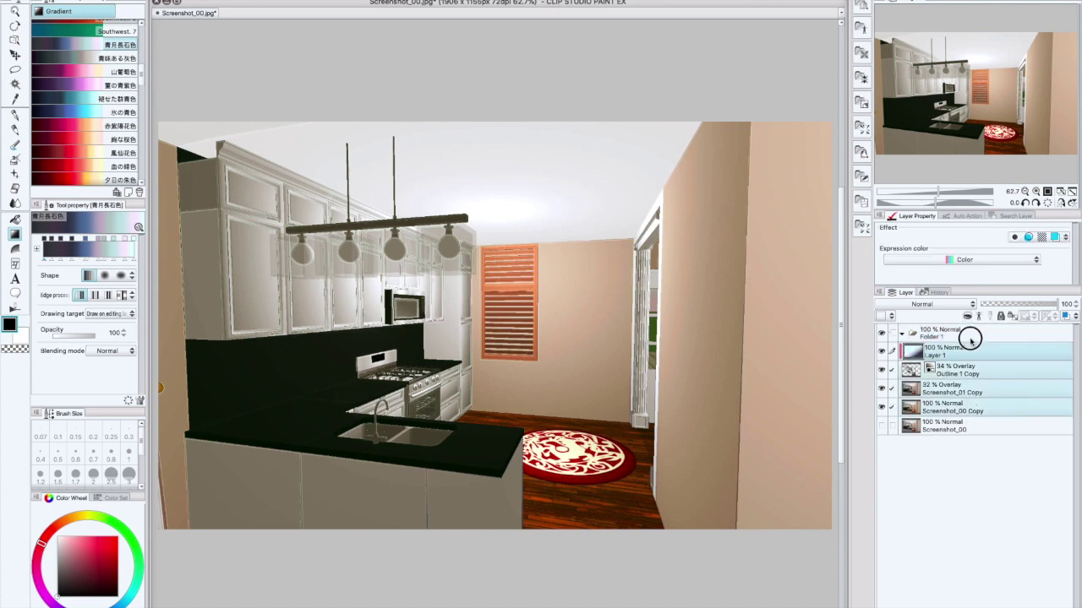
left_click(901, 334)
Duplicate Folder 1, hide the original folder, and merge the copy into a single layer
right_click(939, 337)
left_click(980, 422)
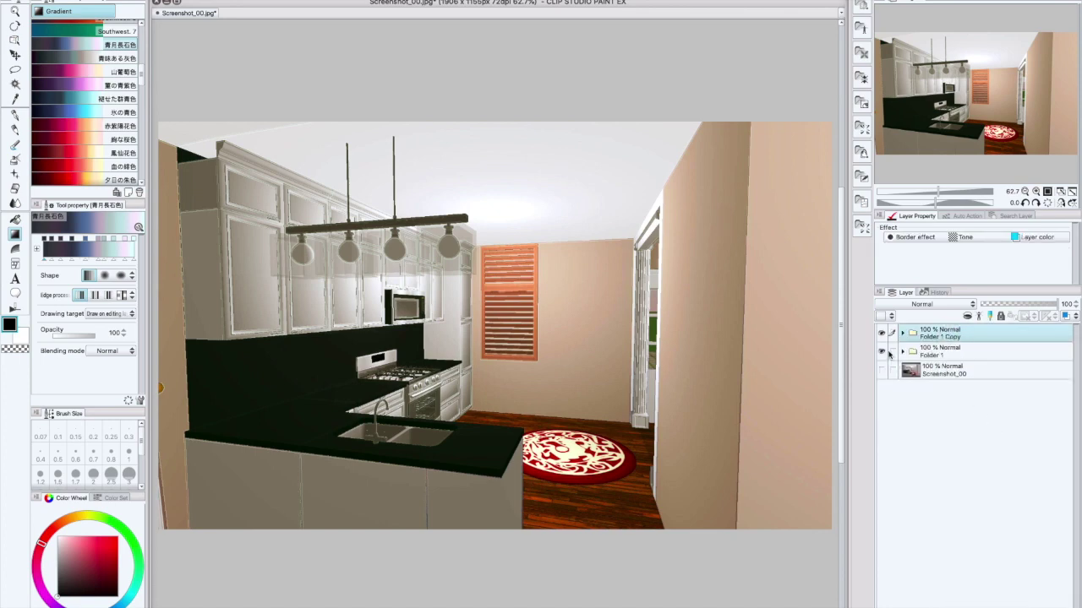
right_click(950, 333)
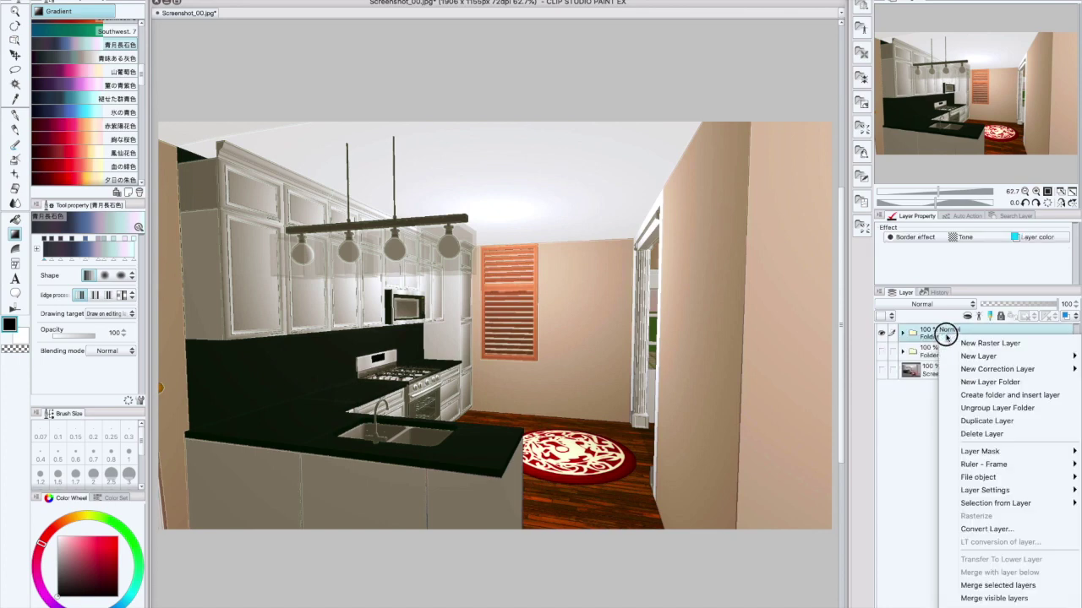
left_click(999, 585)
Add an empty Multiply layer above Folder 1 Copy and an empty Overlay layer between the two
key("super+shift+n")
left_click(930, 303)
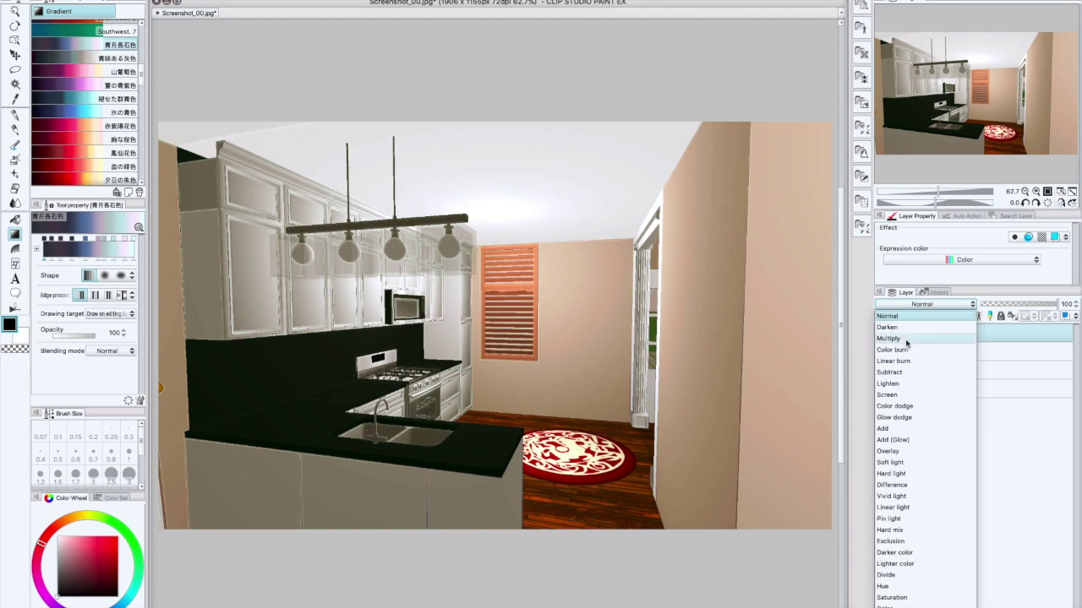
left_click(907, 341)
left_click(968, 353)
key("super+shift+n")
left_click(939, 305)
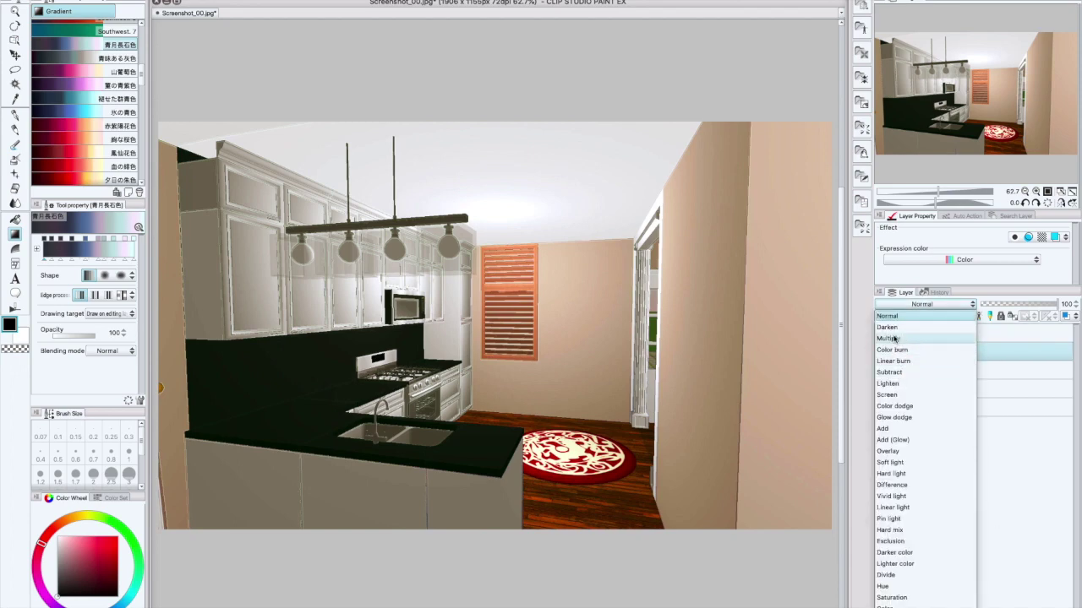
left_click(891, 451)
Airbrush a white glow around the pendant lamps and upper cabinets on the Overlay layer, using the Soft airbrush at size 100
left_click(16, 160)
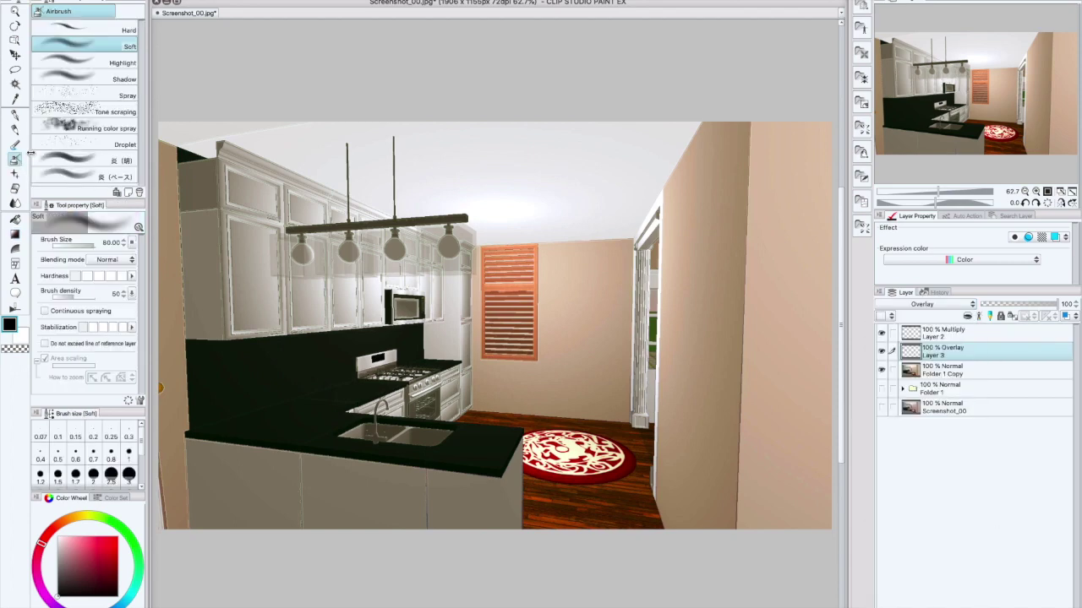
left_click(57, 534)
left_click(83, 517)
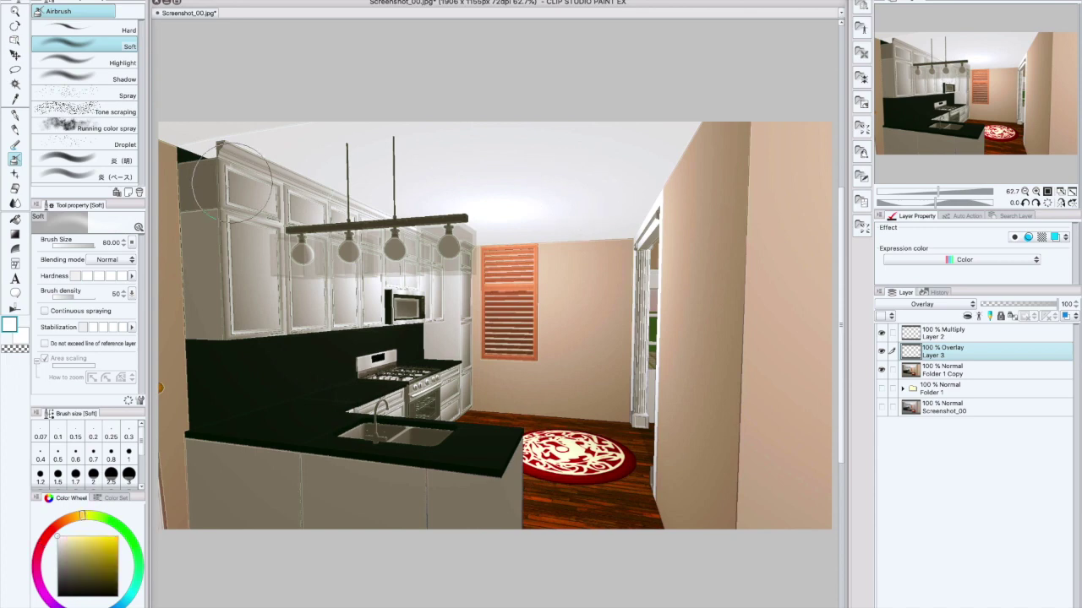
key("bracketright")
key("bracketright")
mouse_move(229, 114)
left_mouse_down()
mouse_move(166, 187)
mouse_move(280, 201)
left_mouse_up()
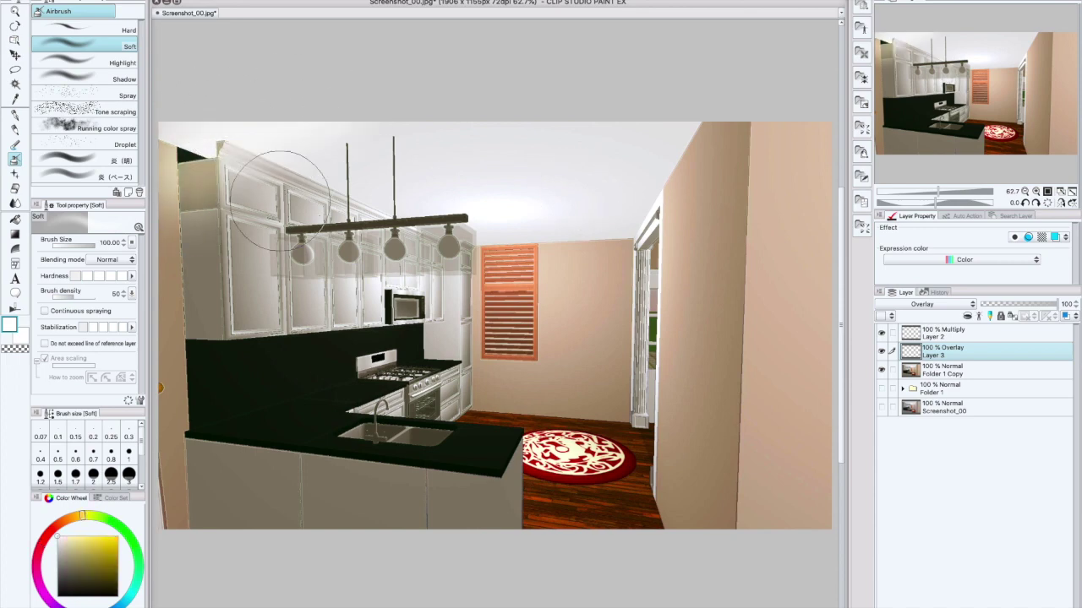
key("super+z")
key("super+z")
left_click_drag(297, 269, 498, 245)
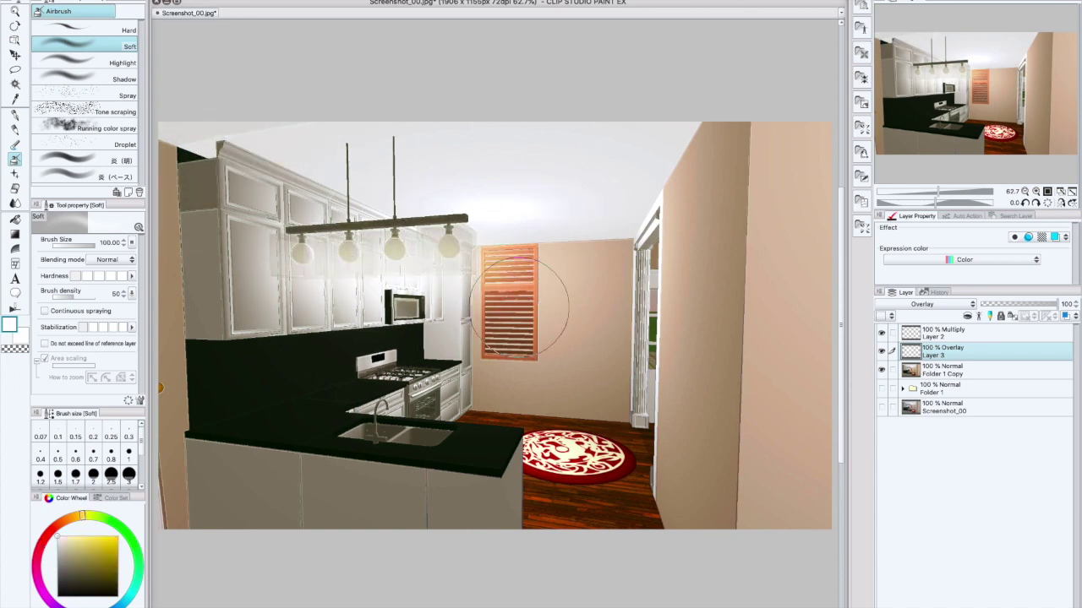
Airbrush dark blue-grey shading along the bottom edge of the image on the Multiply layer, undoing the extra stroke down the right wall
key("alt+]")
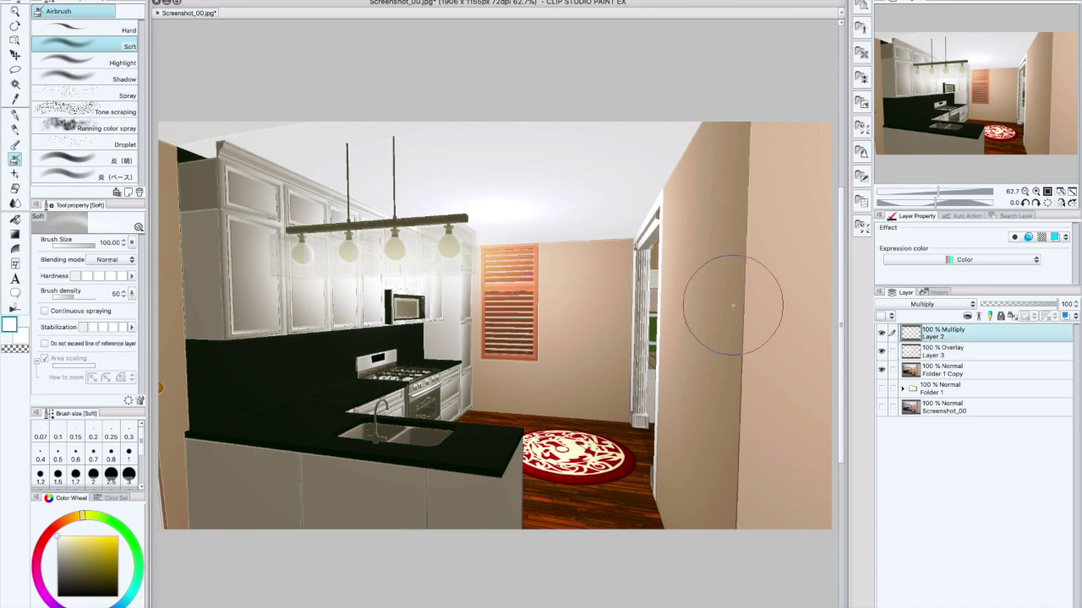
left_click(114, 601)
left_click(66, 571)
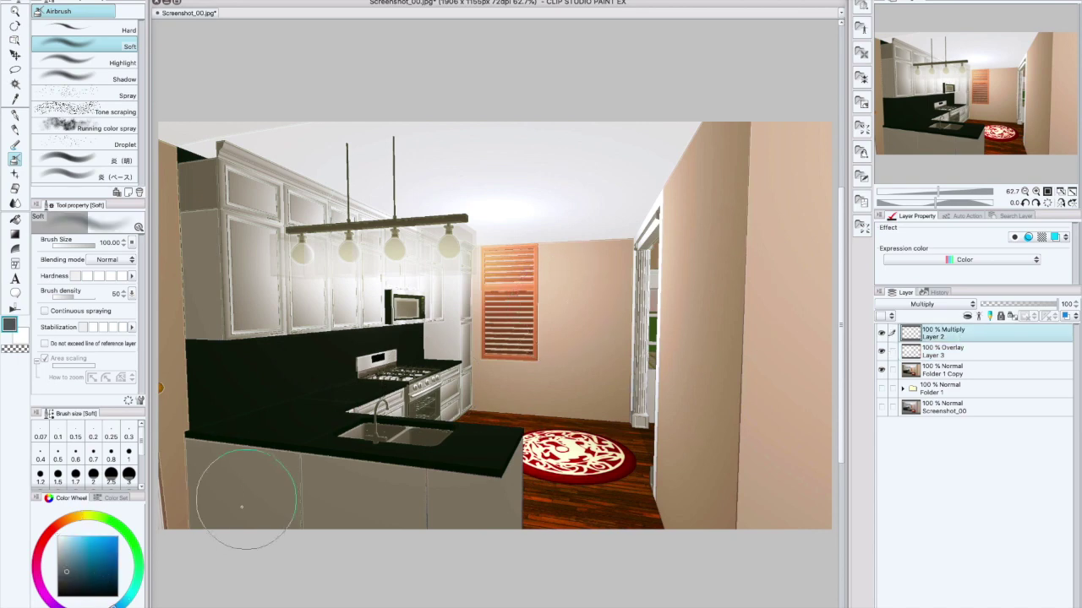
mouse_move(177, 482)
left_mouse_down()
mouse_move(346, 531)
mouse_move(802, 532)
left_mouse_up()
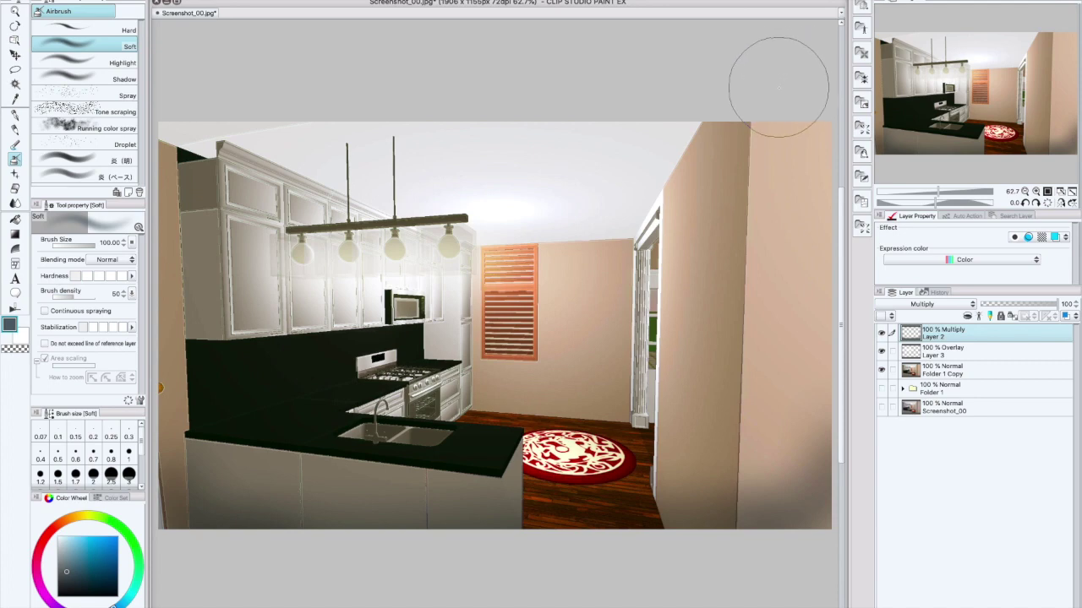
left_click_drag(785, 95, 790, 479)
key("super+z")
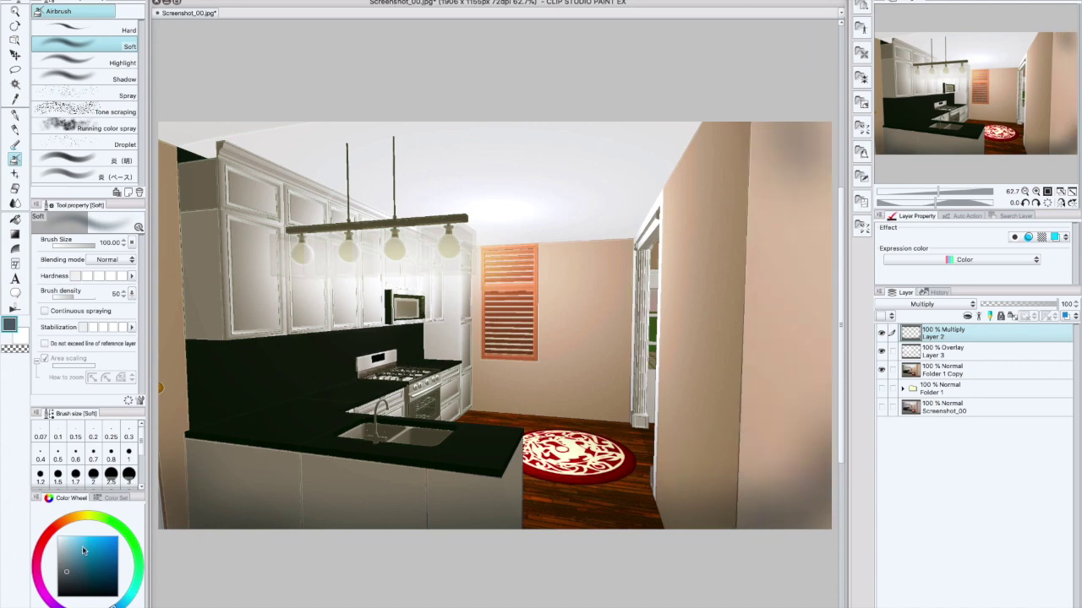
Airbrush a pale pink tint down the right edge of the right wall on the Multiply layer
left_click(40, 547)
left_click_drag(805, 154, 811, 486)
key("super+z")
left_click(66, 547)
left_click_drag(808, 135, 803, 443)
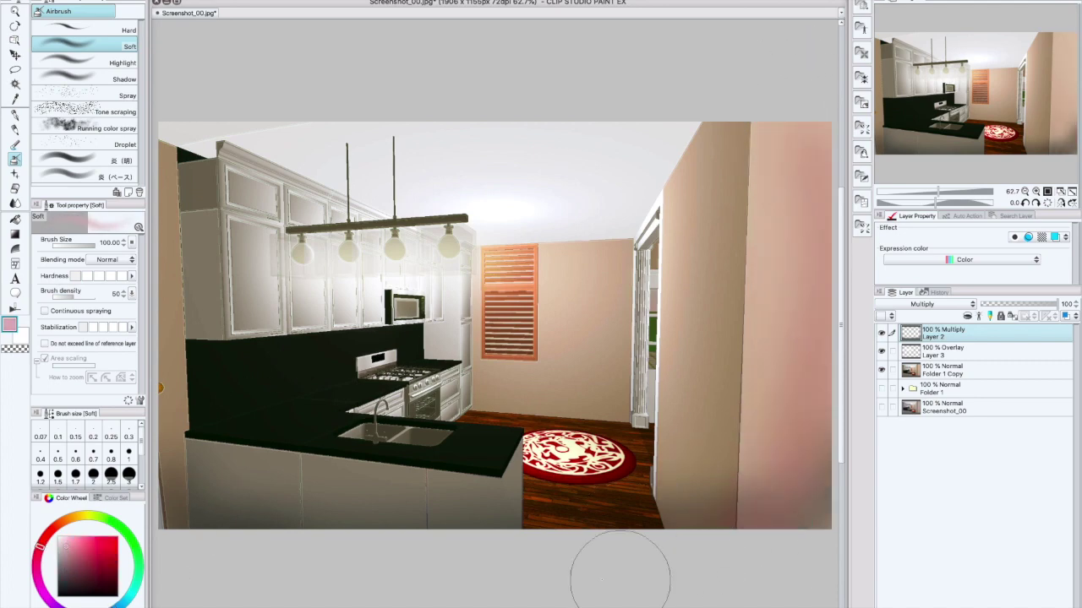
Choose a darker muted red and airbrush shading along the right wall, bottom edge and left edge
left_click(54, 527)
left_click(70, 556)
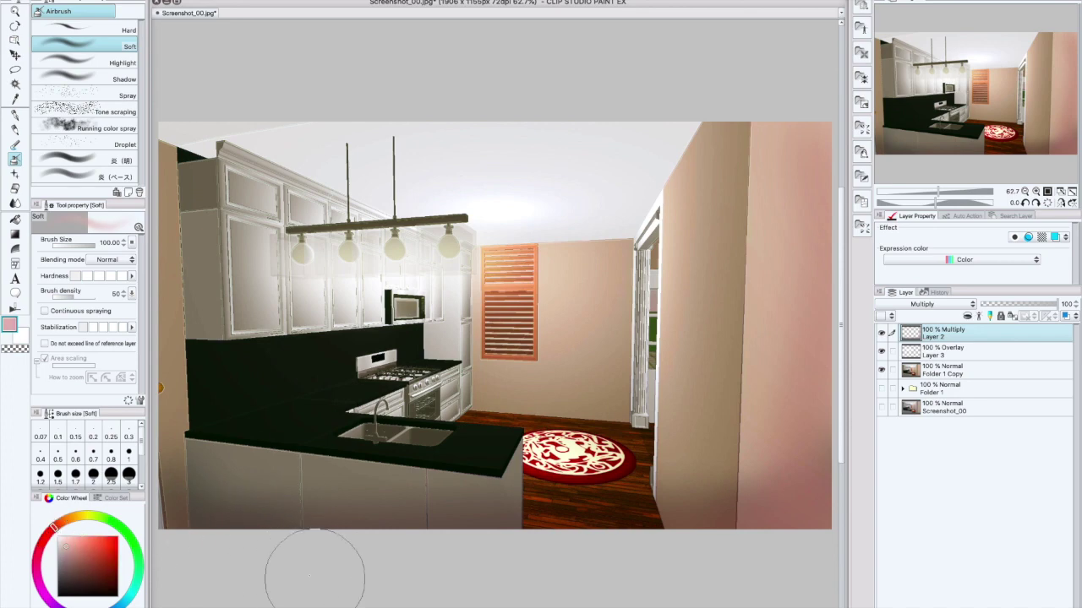
mouse_move(786, 466)
left_mouse_down()
mouse_move(815, 315)
mouse_move(828, 321)
left_mouse_up()
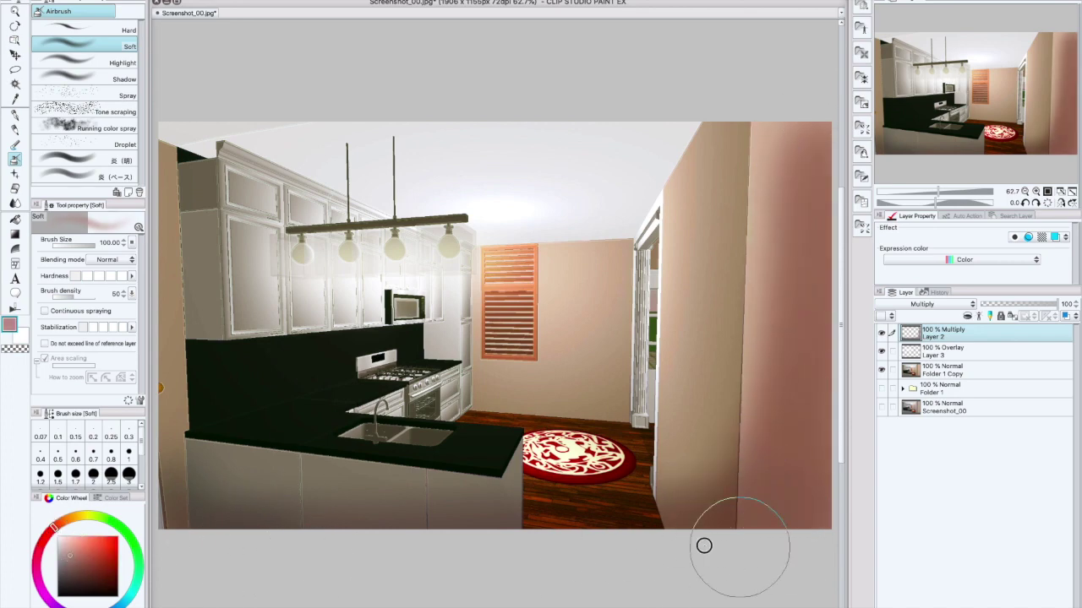
mouse_move(541, 545)
left_mouse_down()
mouse_move(220, 552)
mouse_move(191, 104)
left_mouse_up()
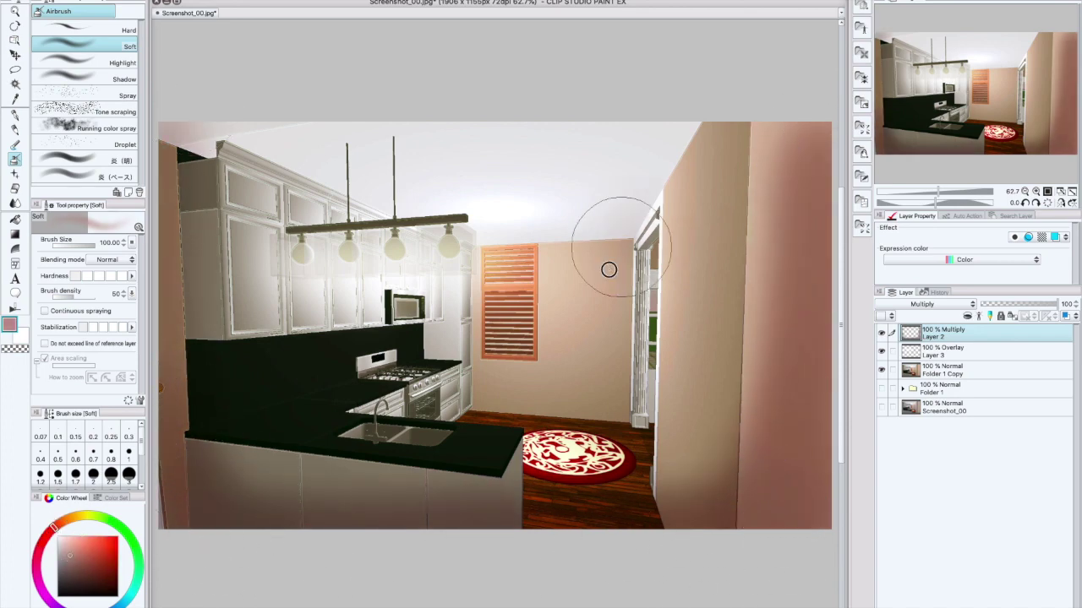
Airbrush muted red shading onto the back wall's corners and base, and across the cabinets and counter
left_click_drag(615, 247, 610, 266)
left_click_drag(473, 405, 522, 408)
left_click_drag(635, 422, 618, 436)
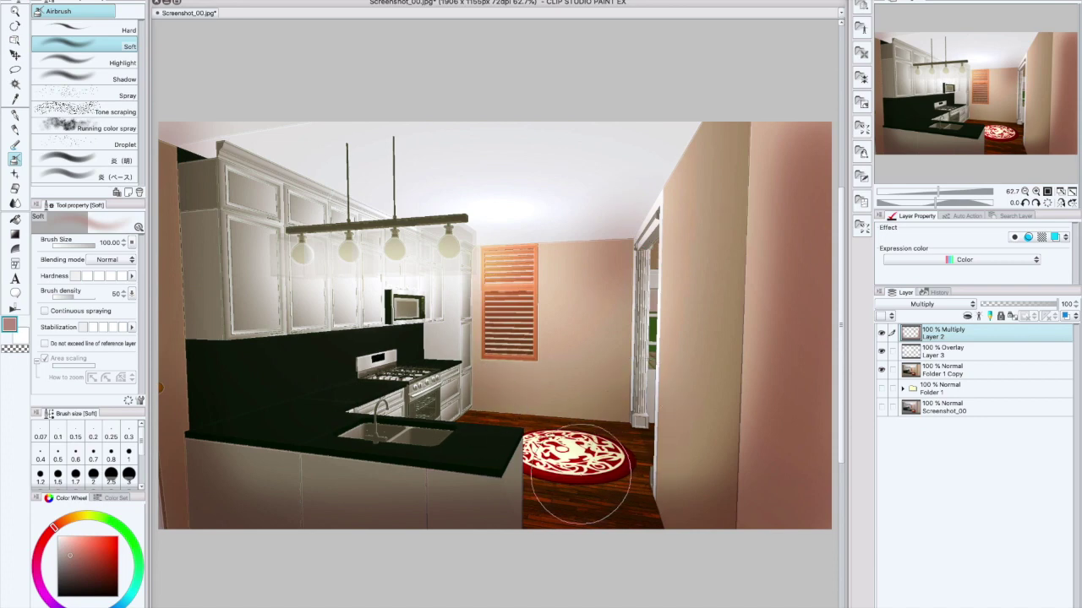
left_click_drag(199, 135, 321, 198)
key("super+z")
mouse_move(240, 254)
left_mouse_down()
mouse_move(346, 465)
mouse_move(410, 351)
mouse_move(450, 507)
mouse_move(442, 489)
left_mouse_up()
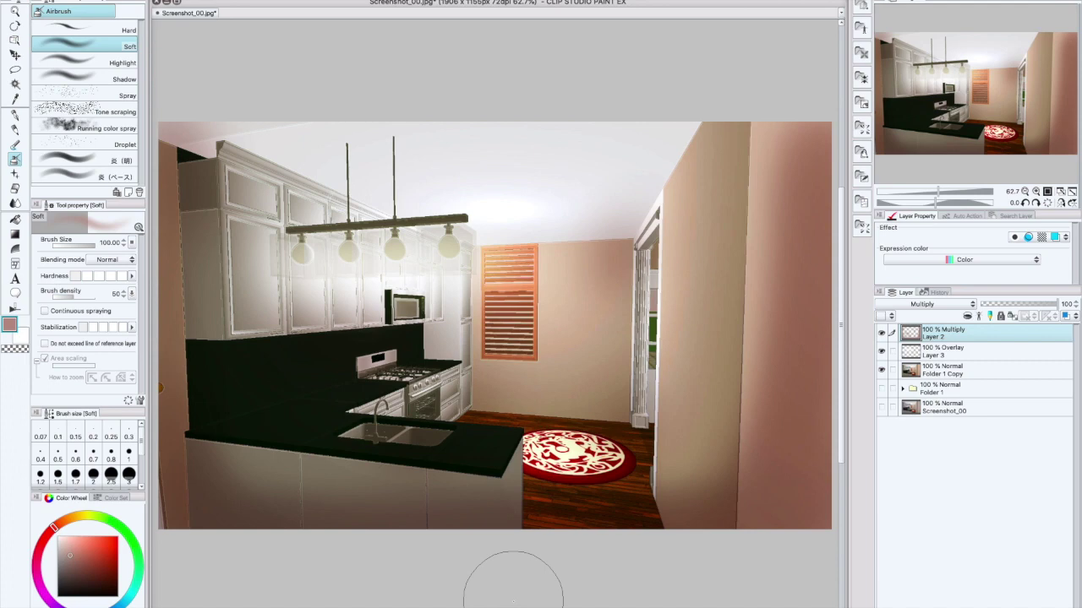
Reduce the airbrush size to 30 and shade down the doorway frame beside the right wall
key("bracketleft")
key("bracketleft")
key("bracketleft")
key("bracketleft")
key("bracketleft")
key("bracketleft")
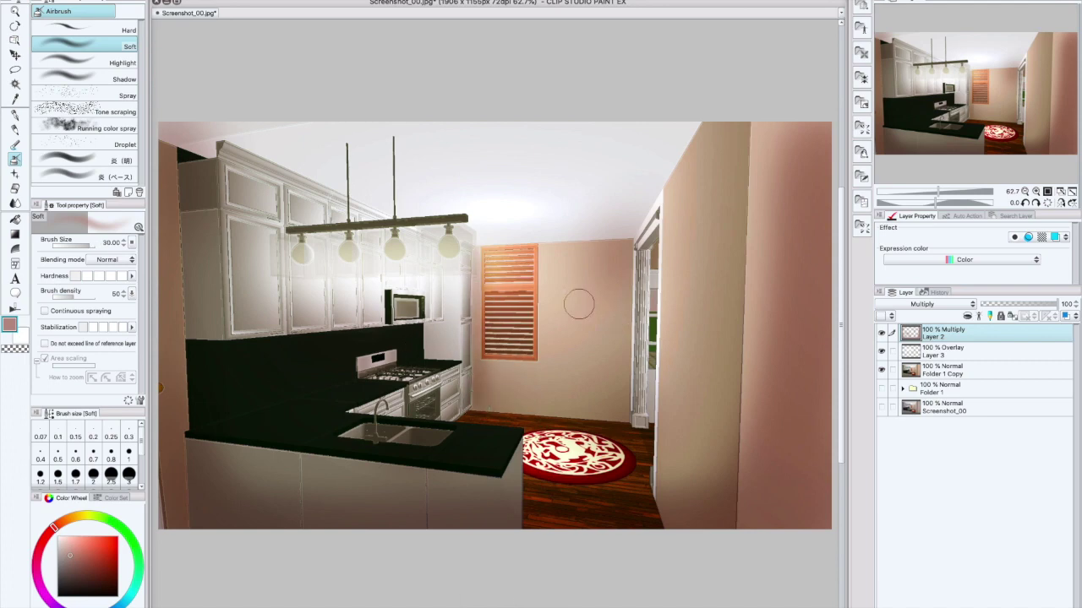
left_click_drag(657, 282, 637, 498)
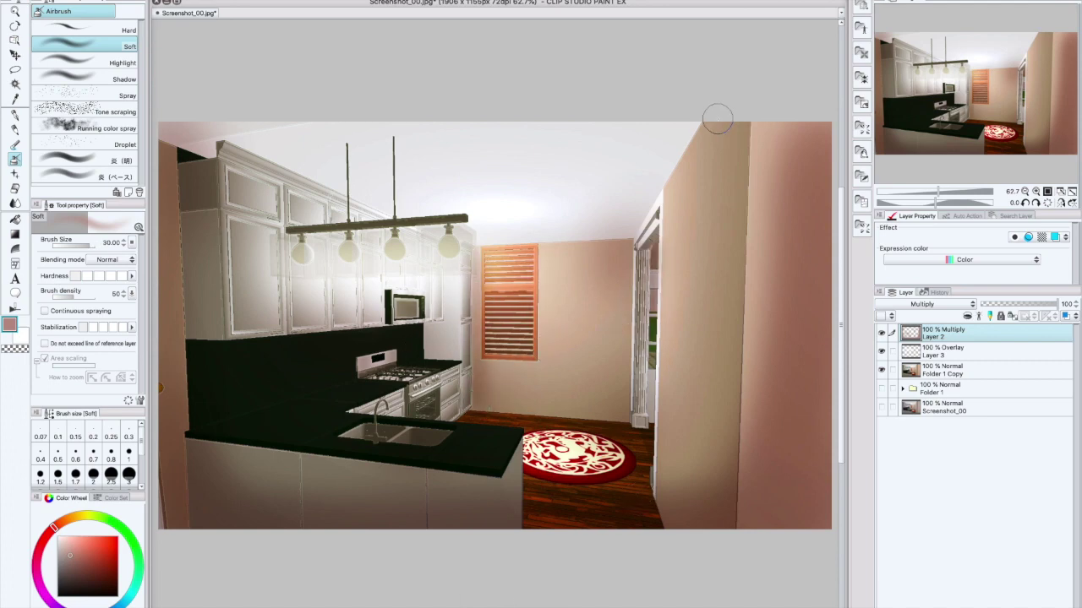
Restore the airbrush size to 100, shade the ceiling beside the right wall, and undo the stroke above the cabinets
key("bracketright")
key("bracketright")
key("bracketright")
key("bracketright")
key("bracketright")
key("bracketright")
mouse_move(700, 125)
left_mouse_down()
mouse_move(721, 131)
mouse_move(631, 181)
left_mouse_up()
left_click_drag(242, 142, 277, 158)
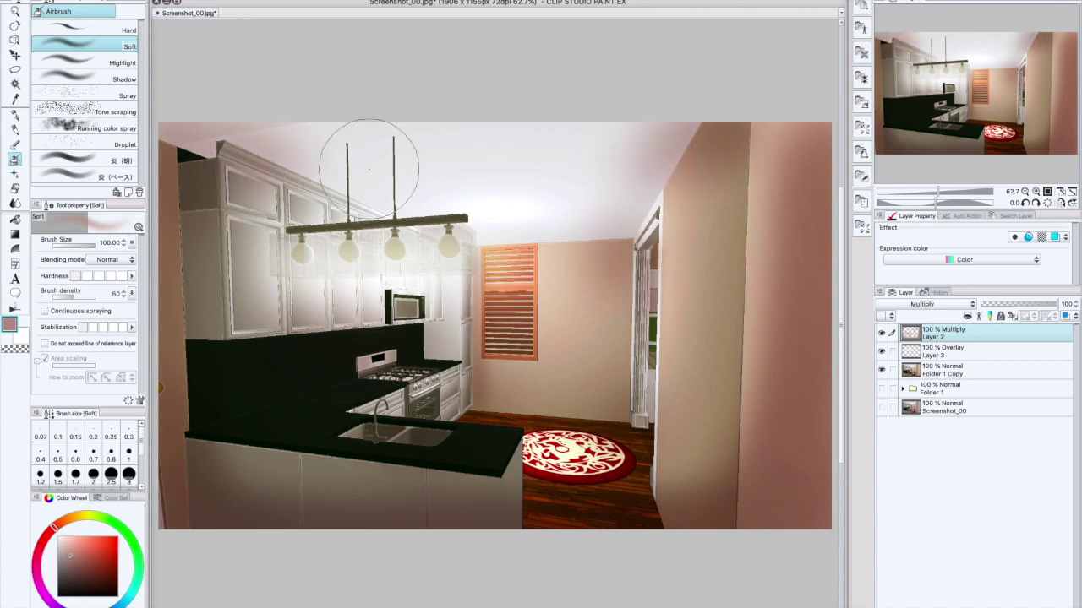
key("super+z")
Airbrush pale yellow highlights at size 50 on the back wall, shutters and doorway on the Overlay layer
left_click(960, 355)
key("bracketleft")
key("bracketleft")
key("bracketleft")
key("bracketleft")
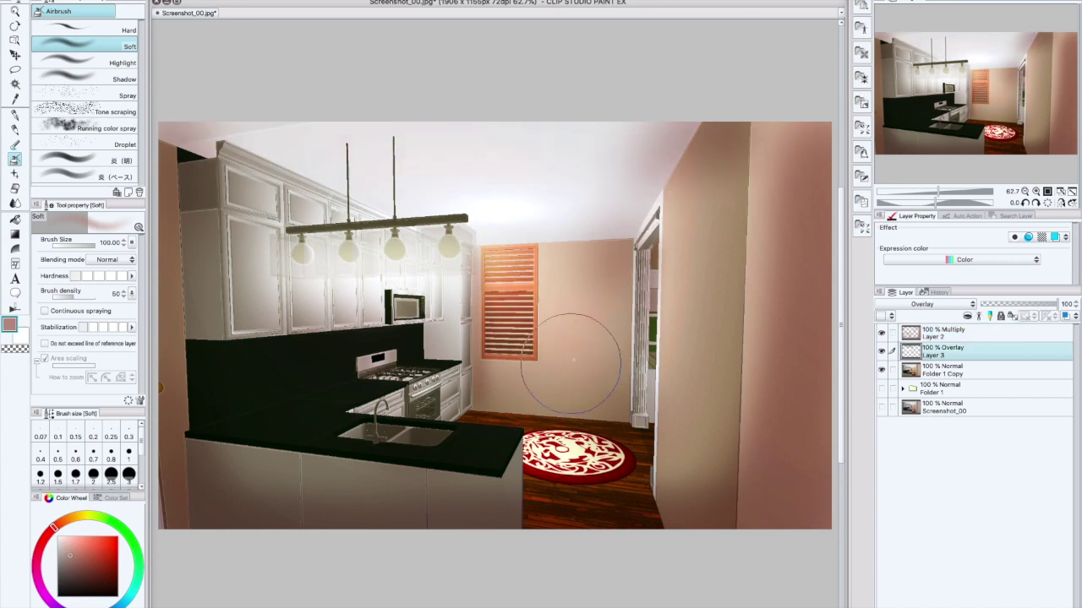
left_click(68, 542)
left_click_drag(136, 585, 82, 515)
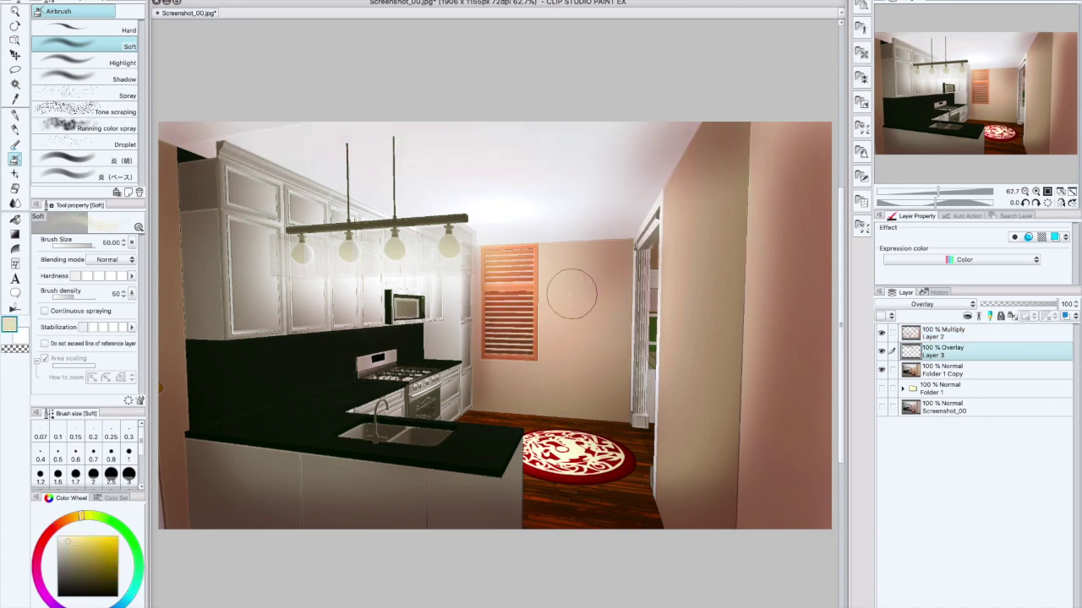
left_click_drag(572, 295, 569, 377)
left_click_drag(512, 297, 512, 326)
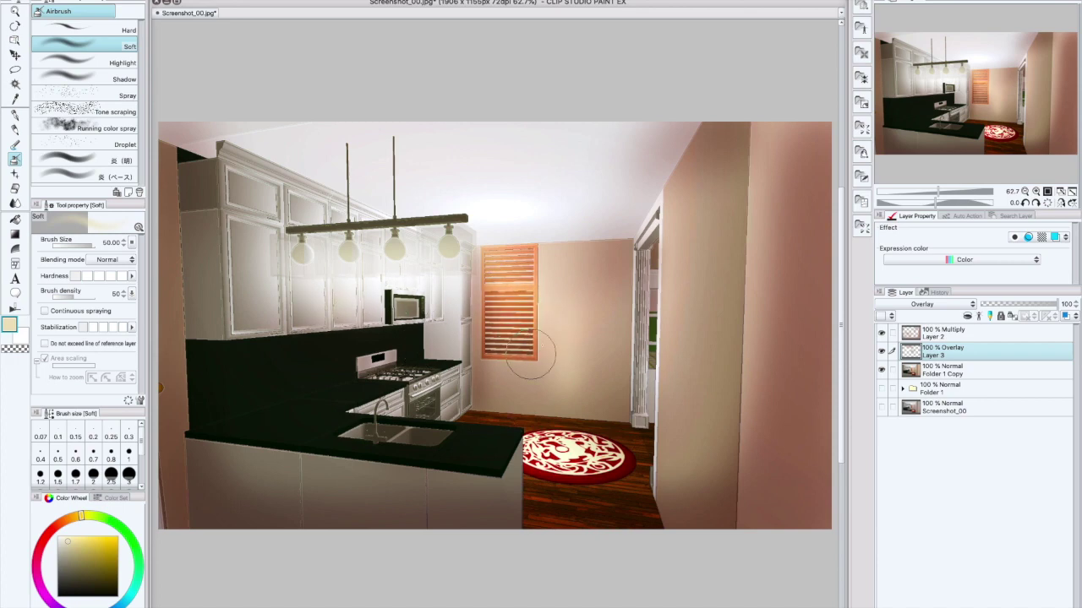
left_click_drag(651, 349, 648, 365)
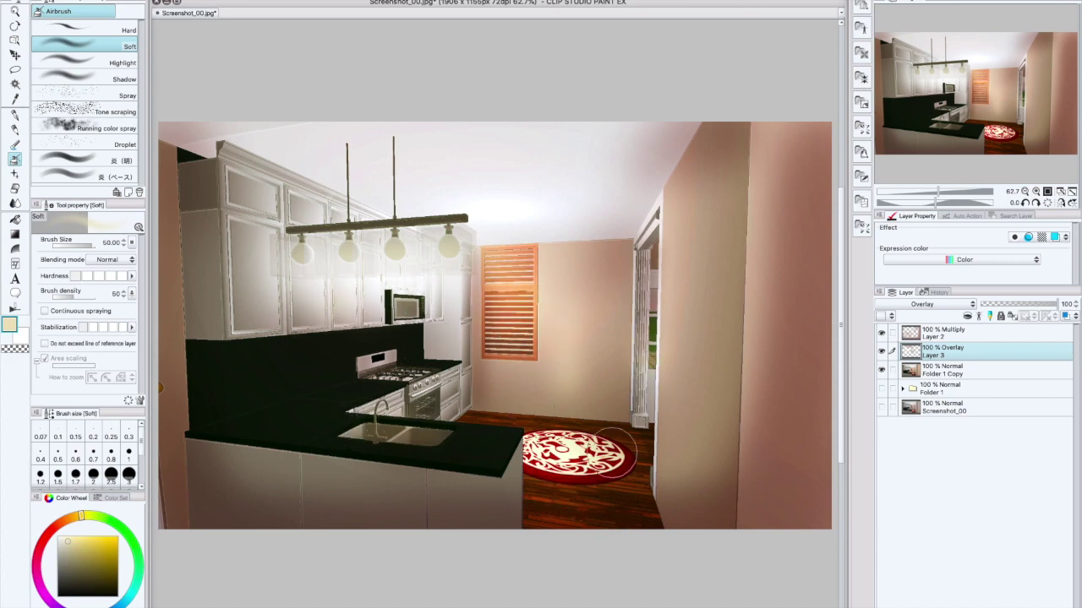
Add a layer mask to Folder 1 Copy and switch the drawing color to transparent
left_click(980, 370)
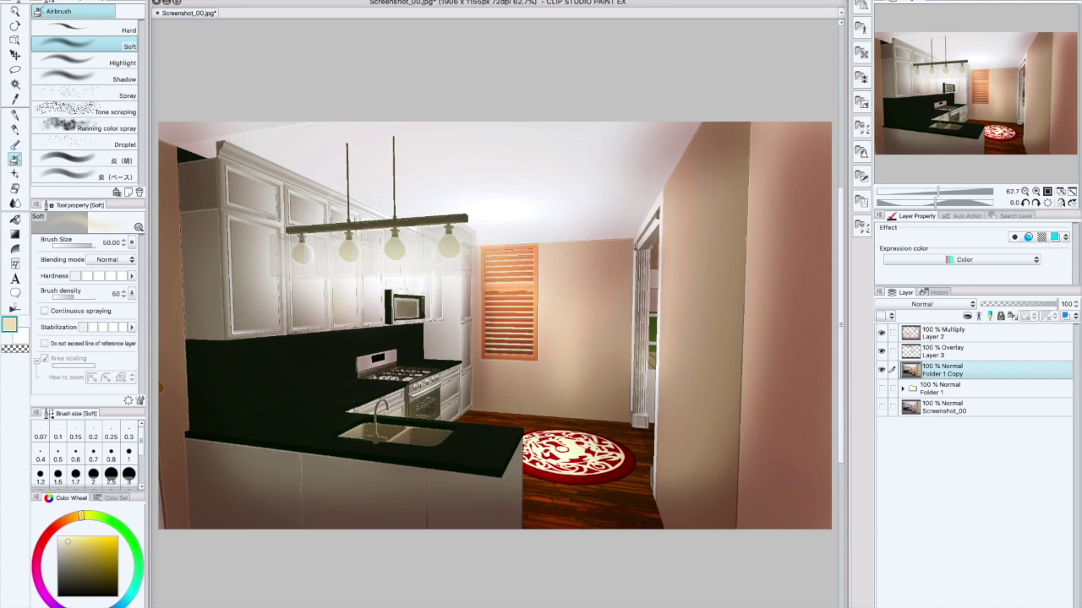
left_click(1019, 598)
left_click(22, 349)
Enlarge the airbrush and softly mask out the corners and side edges of Folder 1 Copy
key("bracketright")
key("bracketright")
key("bracketright")
key("bracketright")
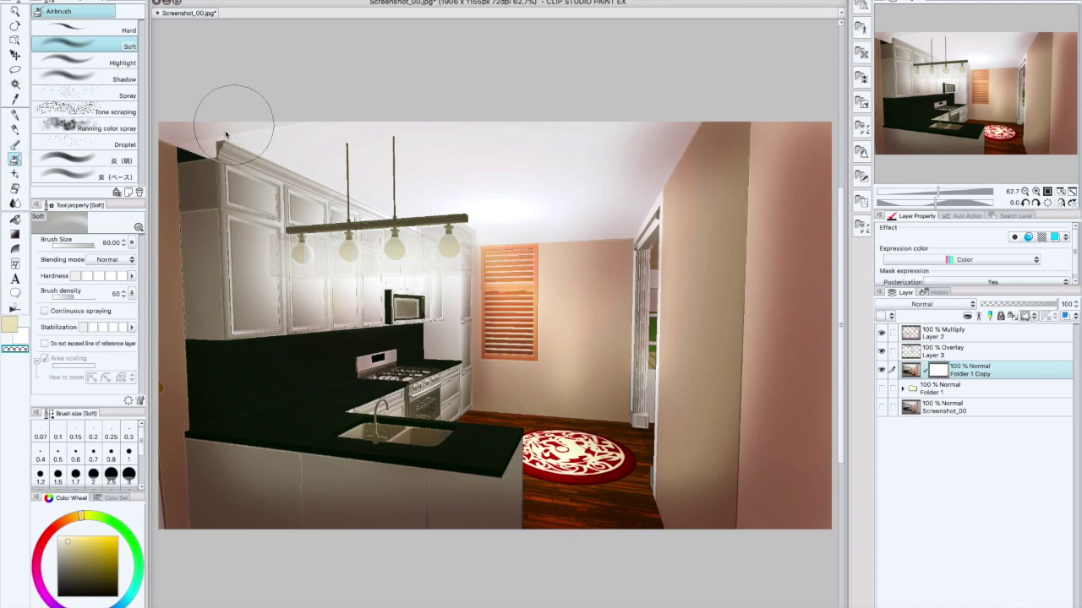
mouse_move(193, 108)
left_mouse_down()
mouse_move(179, 170)
mouse_move(210, 118)
left_mouse_up()
left_click_drag(826, 419, 756, 549)
mouse_move(190, 522)
left_mouse_down()
mouse_move(212, 564)
mouse_move(186, 363)
left_mouse_up()
left_click_drag(806, 94, 833, 106)
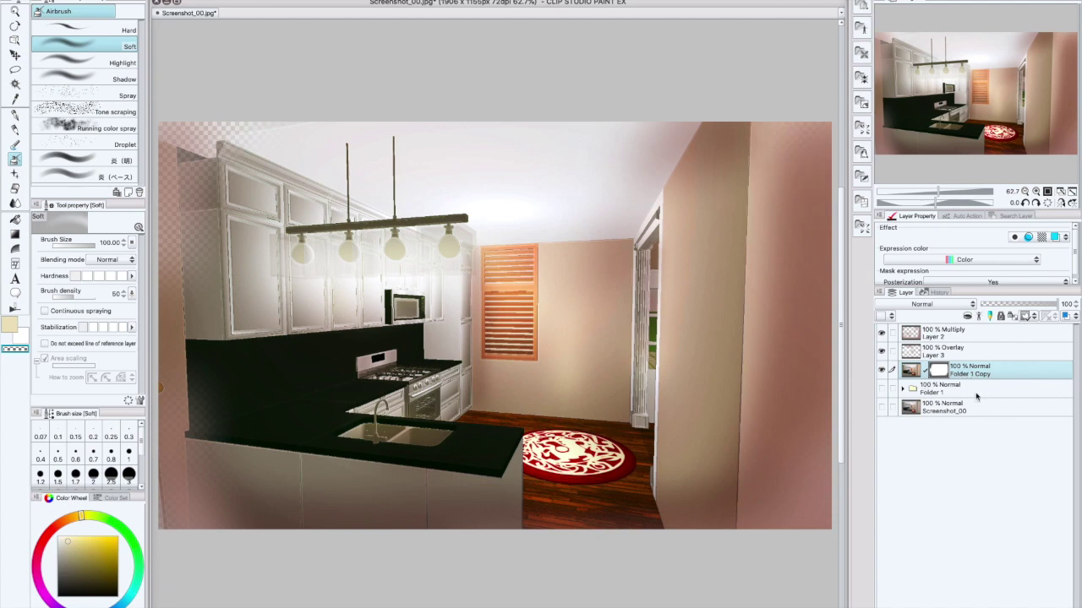
Add an empty layer beneath Folder 1 Copy, hide the layers above it, and fill it with white
left_click(976, 395)
key("super+shift+n")
left_click_drag(881, 370, 882, 333)
left_click(22, 339)
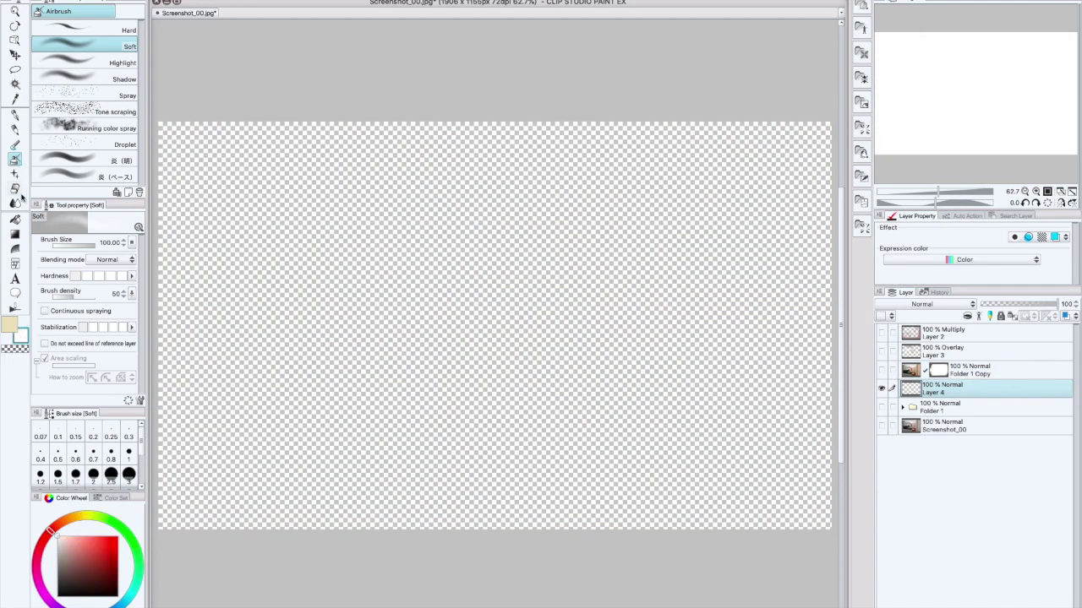
key("g")
left_click(358, 203)
Show Folder 1 Copy, the Overlay layer and the Multiply layer again and check the whole image
left_click(881, 369)
left_click(881, 350)
left_click(881, 332)
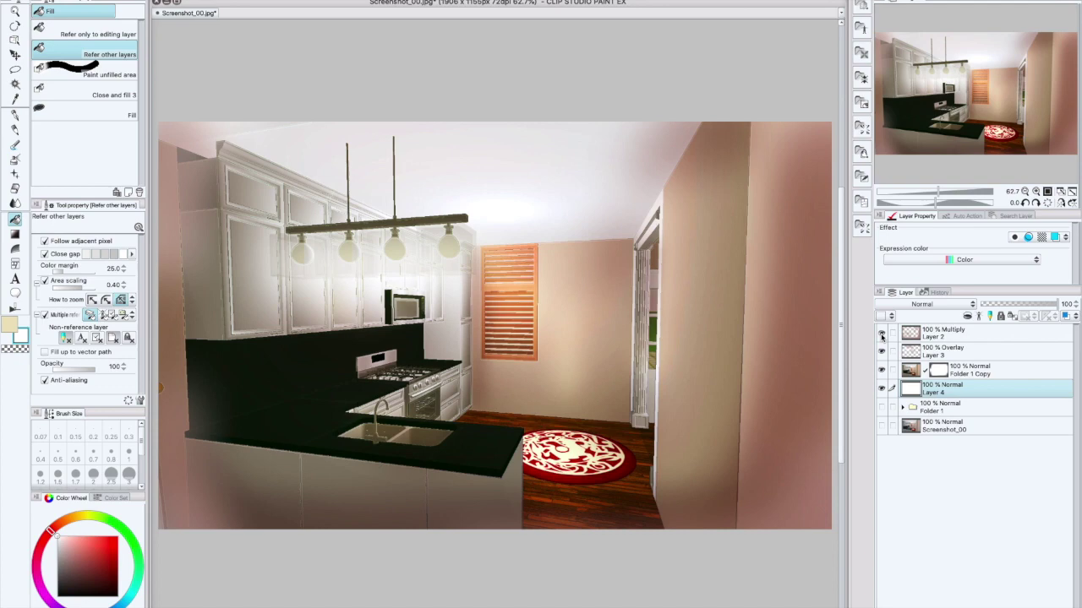
scroll(643, 419, "down", 3)
scroll(643, 419, "up", 4)
scroll(643, 419, "down", 2)
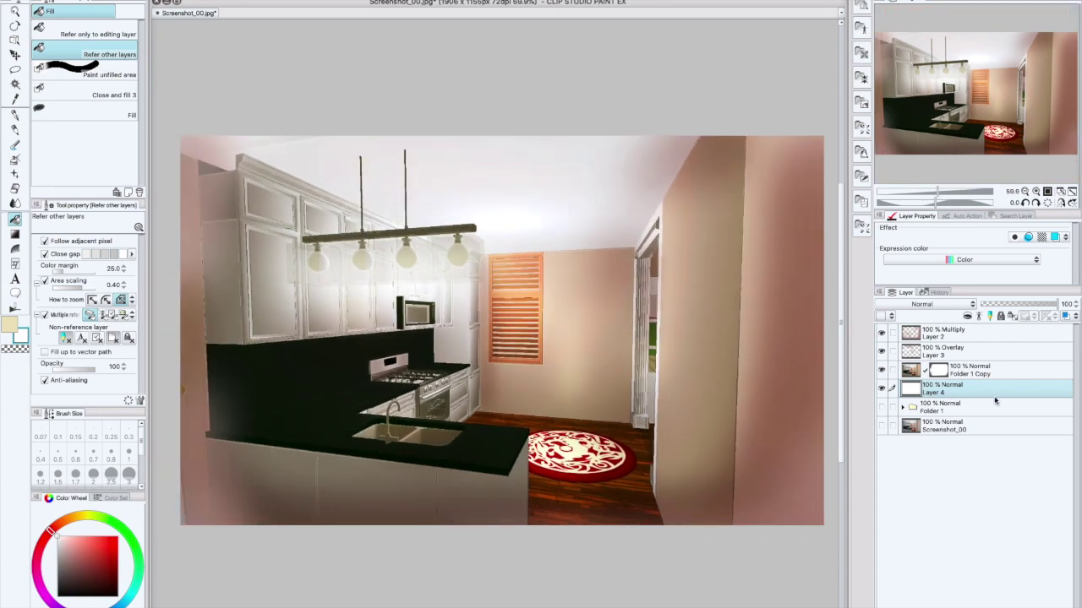